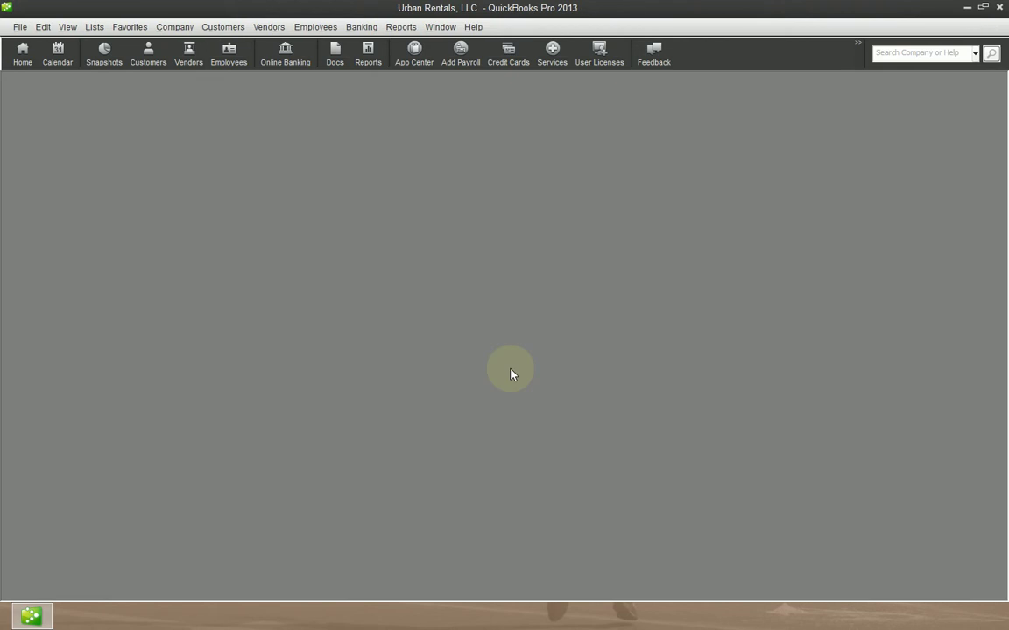
# - Open the chart of accounts and maximize its window
pyautogui.hotkey('ctrl', 'a')
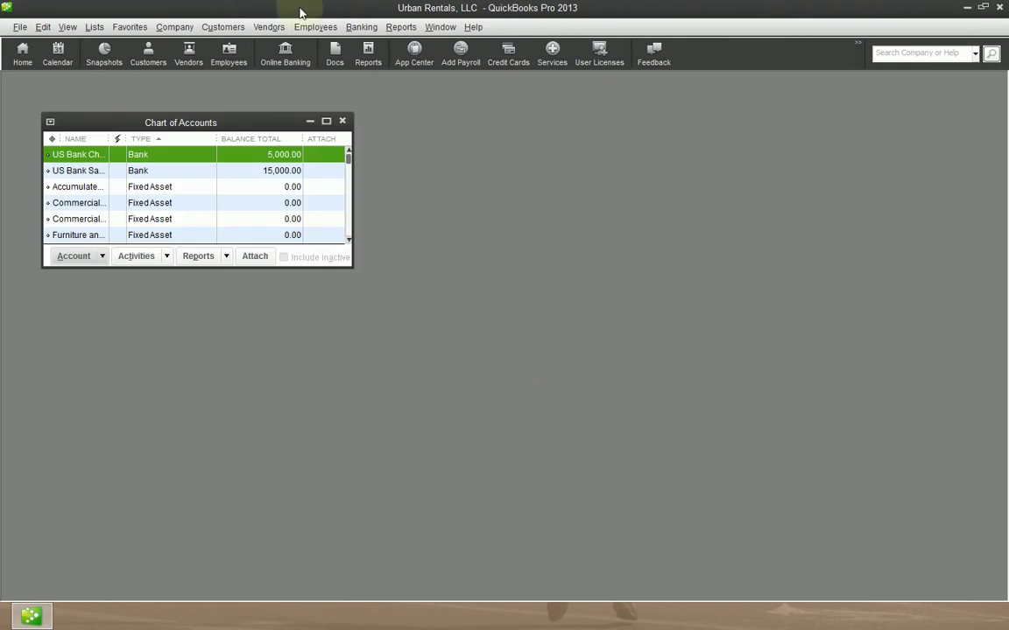
pyautogui.click(326, 121)
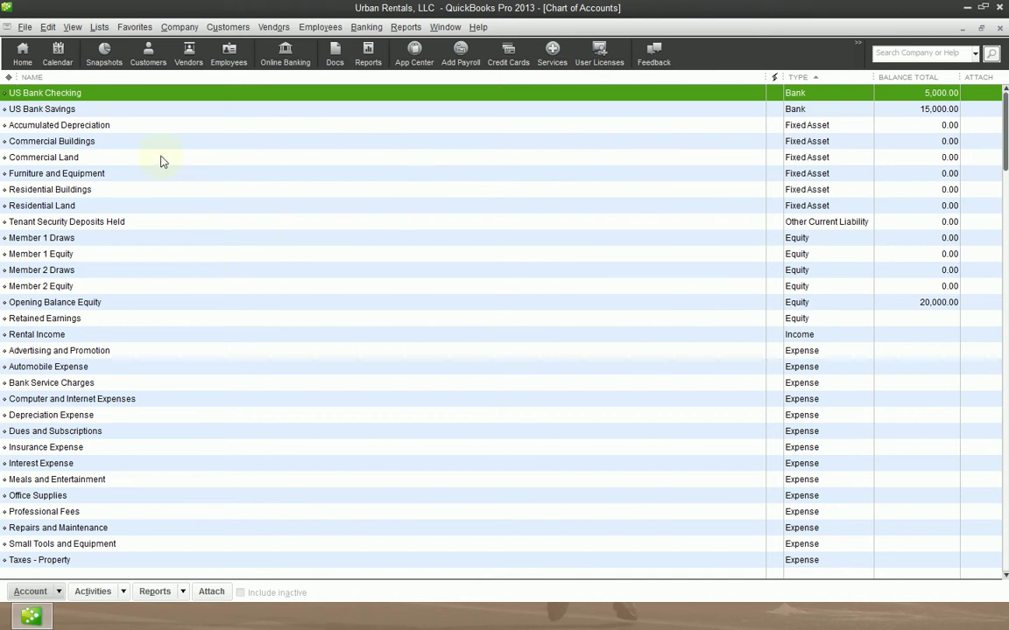
# - Examine the Accumulated Depreciation fixed asset account against the Depreciation Expense account in the chart of accounts
pyautogui.click(141, 130)
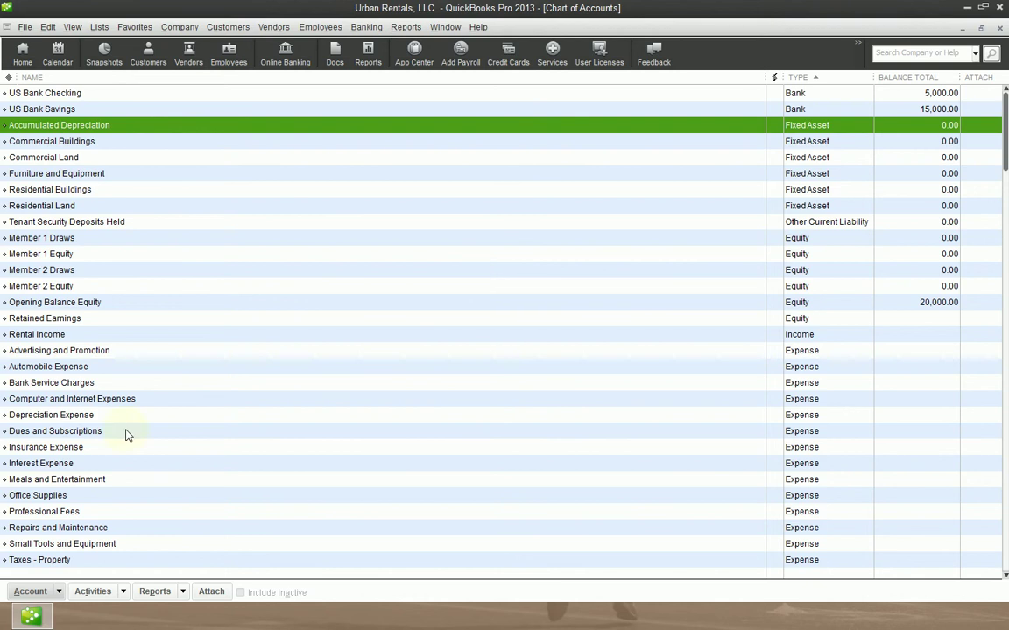
pyautogui.click(27, 419)
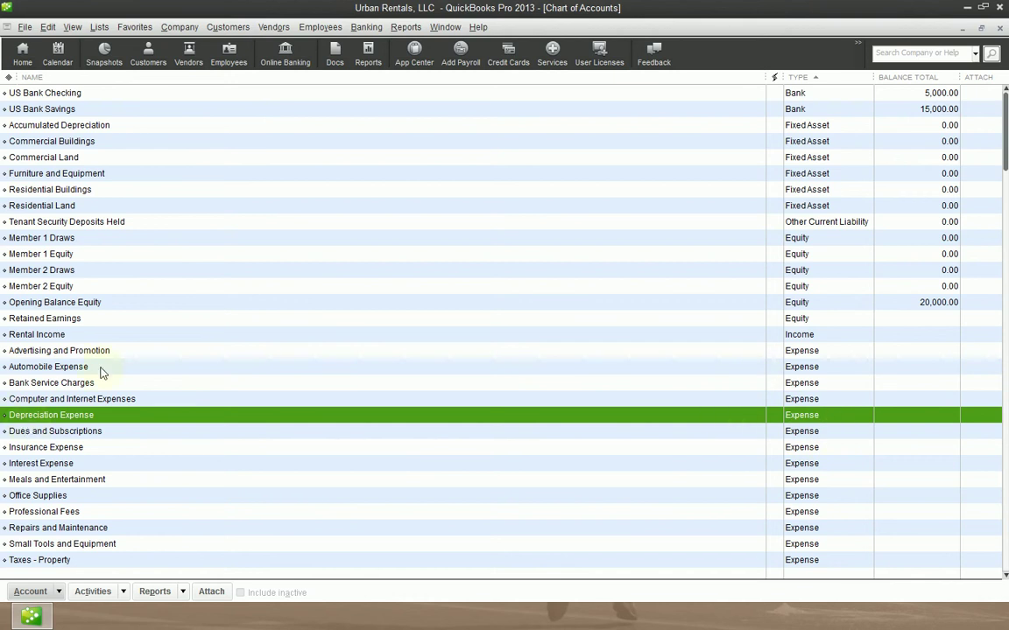
pyautogui.click(83, 129)
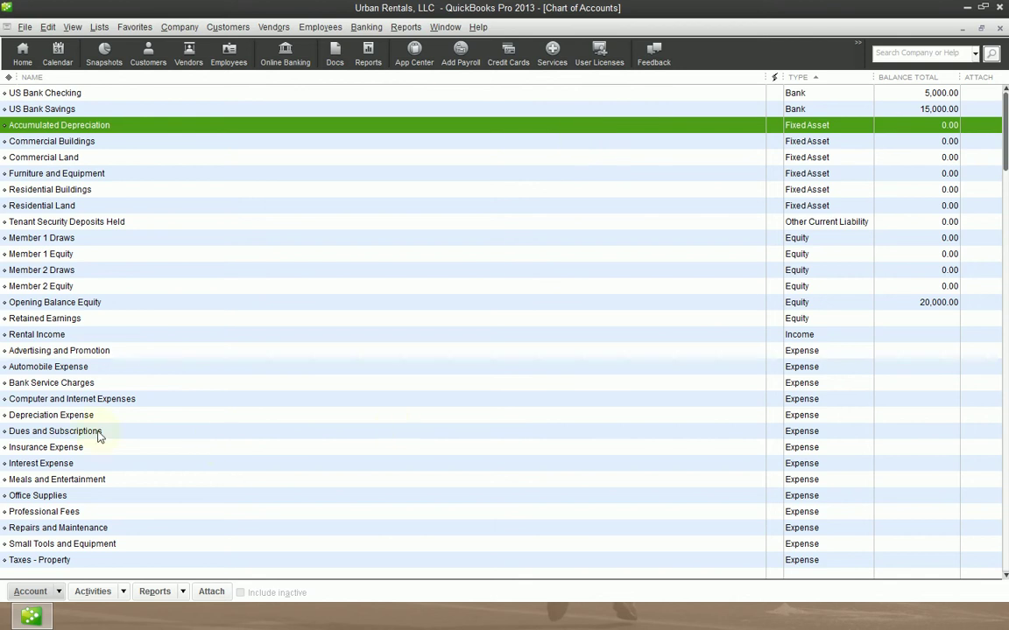
pyautogui.click(70, 415)
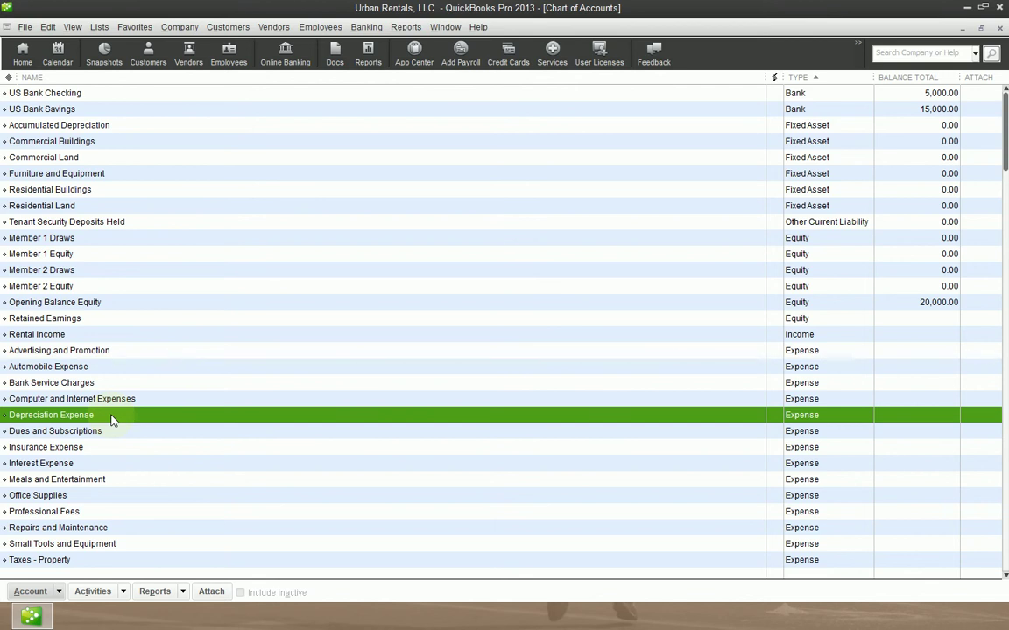
pyautogui.click(130, 128)
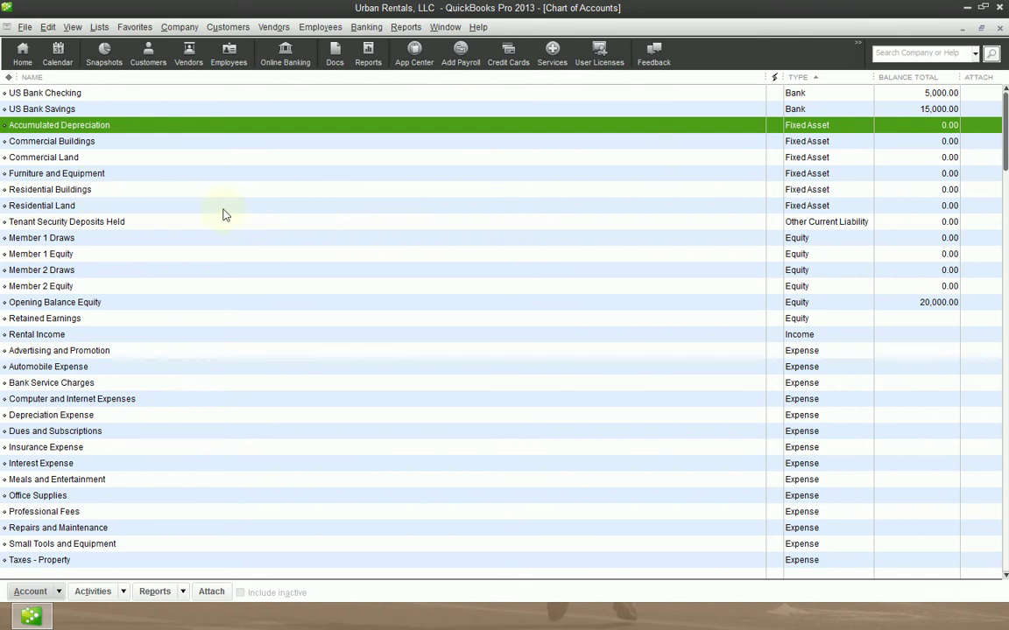
# - Compare the Commercial Buildings and Residential Buildings fixed asset accounts with the Accumulated Depreciation account
pyautogui.click(134, 146)
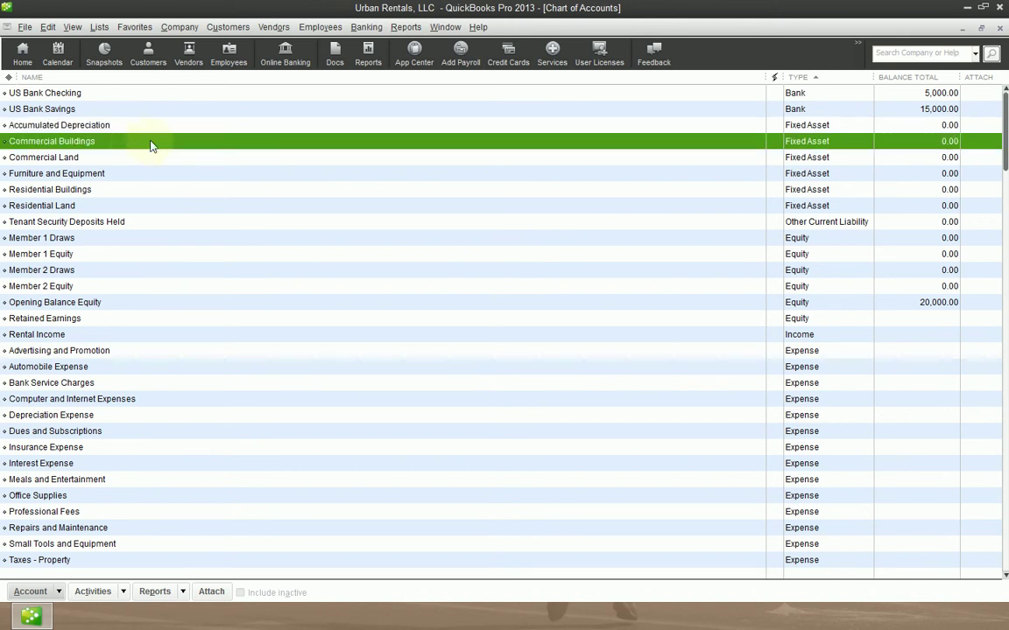
pyautogui.click(100, 191)
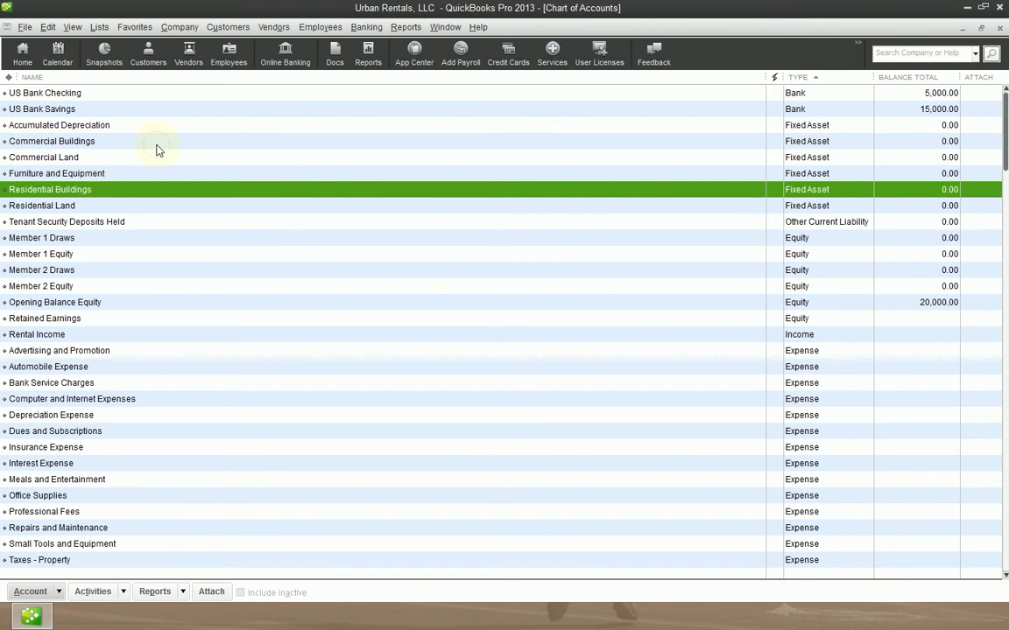
pyautogui.click(156, 143)
pyautogui.click(116, 193)
pyautogui.click(132, 142)
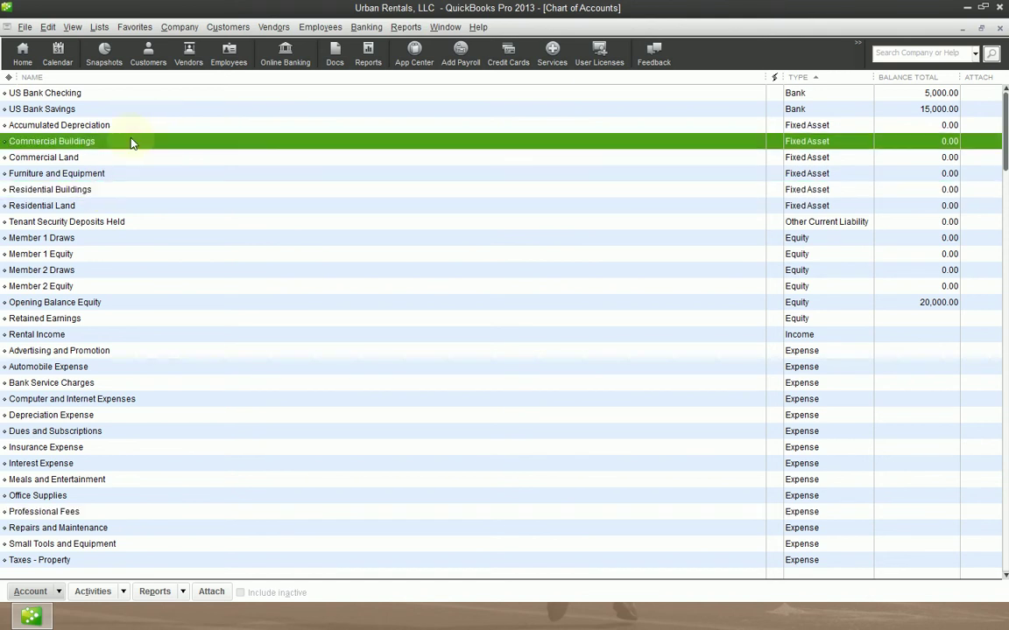
pyautogui.click(122, 194)
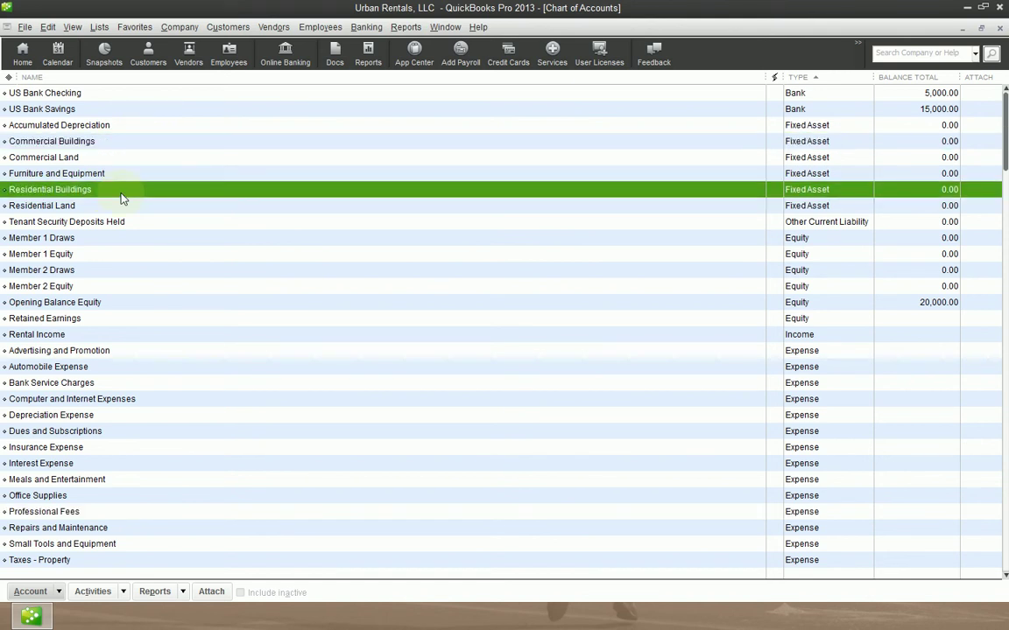
pyautogui.click(96, 140)
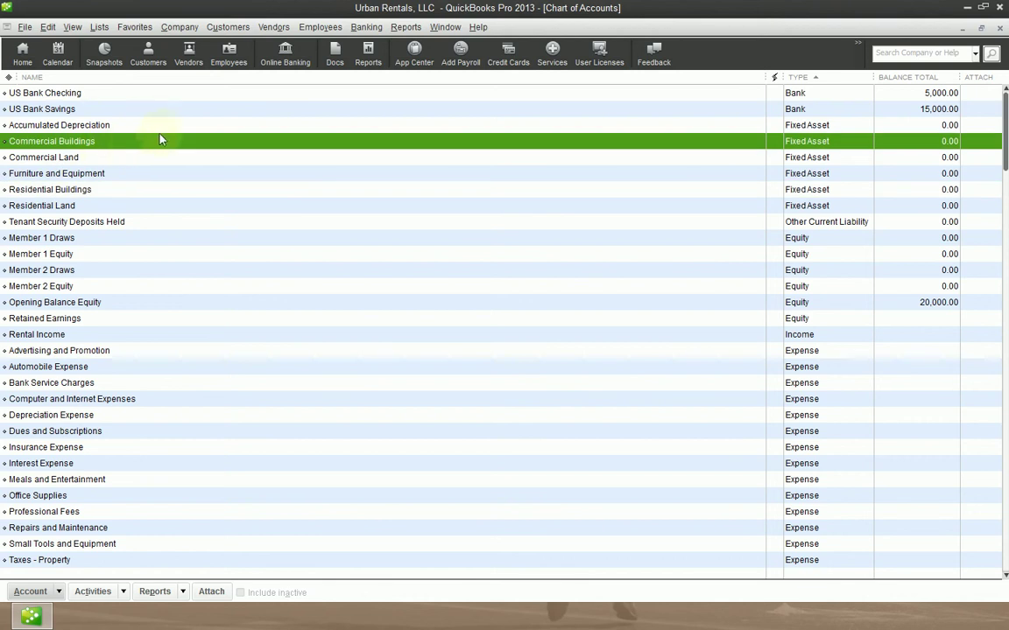
pyautogui.click(155, 128)
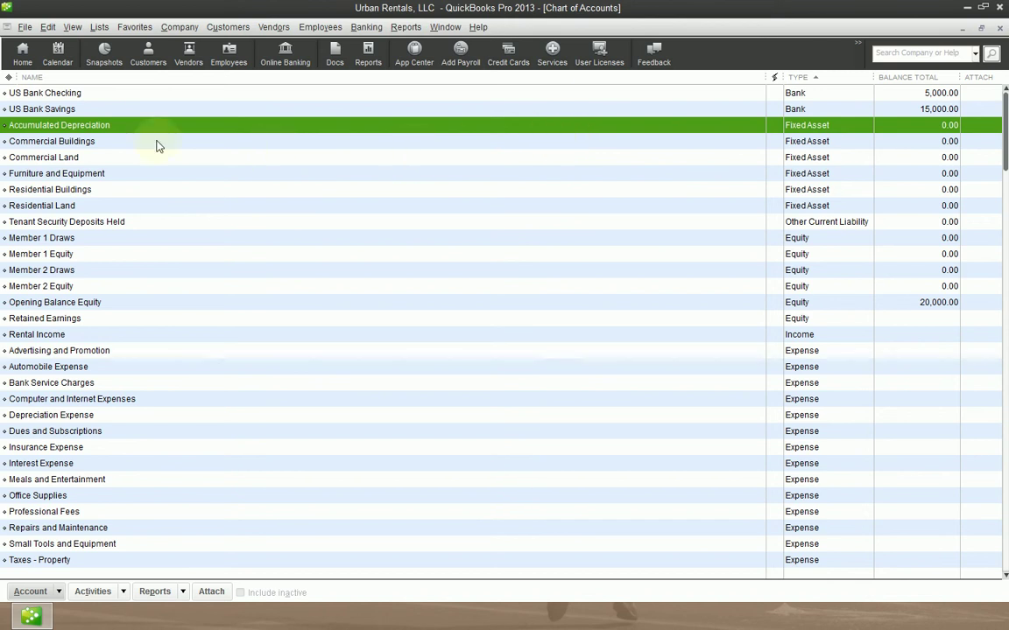
pyautogui.click(112, 142)
pyautogui.click(100, 187)
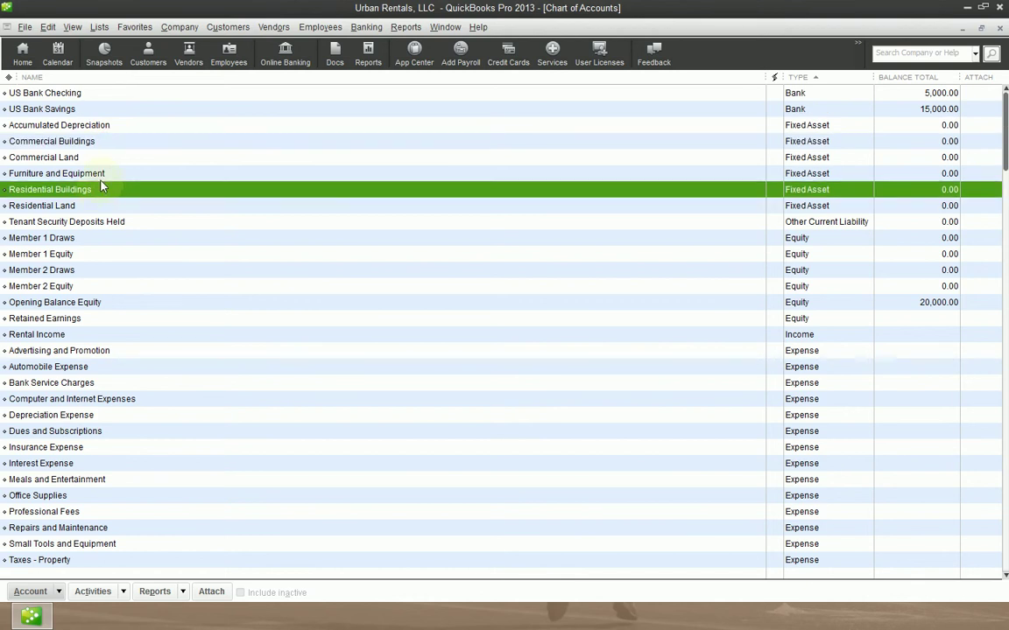
pyautogui.click(110, 141)
pyautogui.click(101, 188)
pyautogui.click(109, 142)
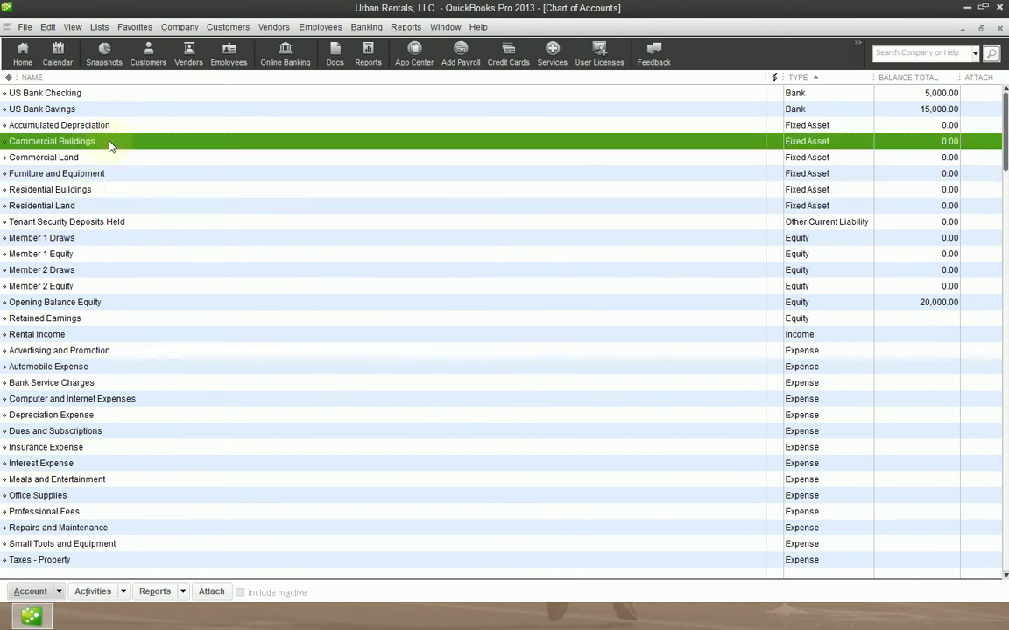
pyautogui.click(102, 189)
pyautogui.click(110, 143)
pyautogui.click(101, 189)
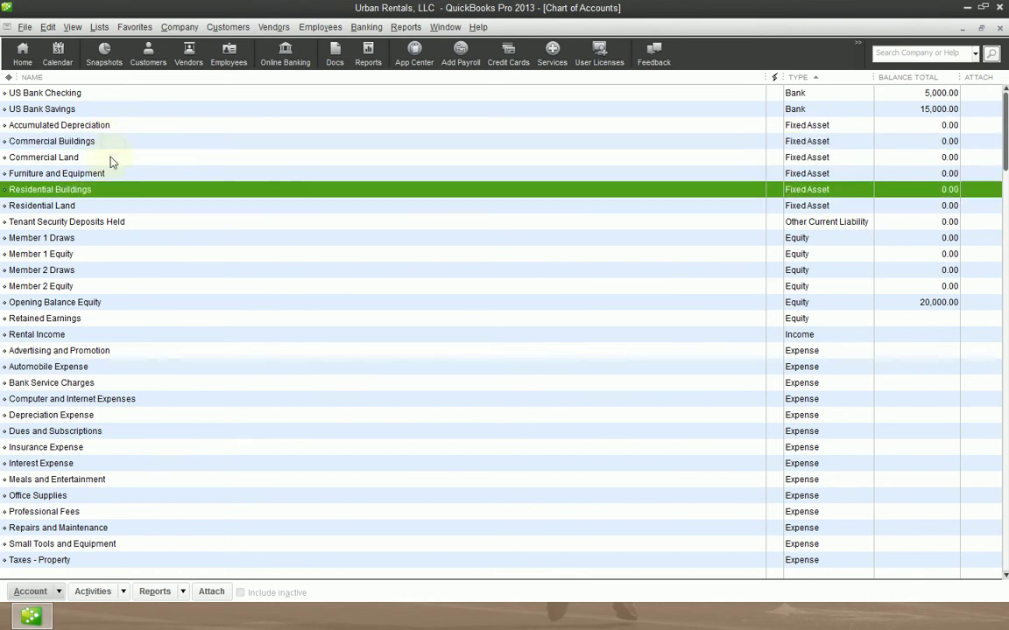
pyautogui.click(110, 142)
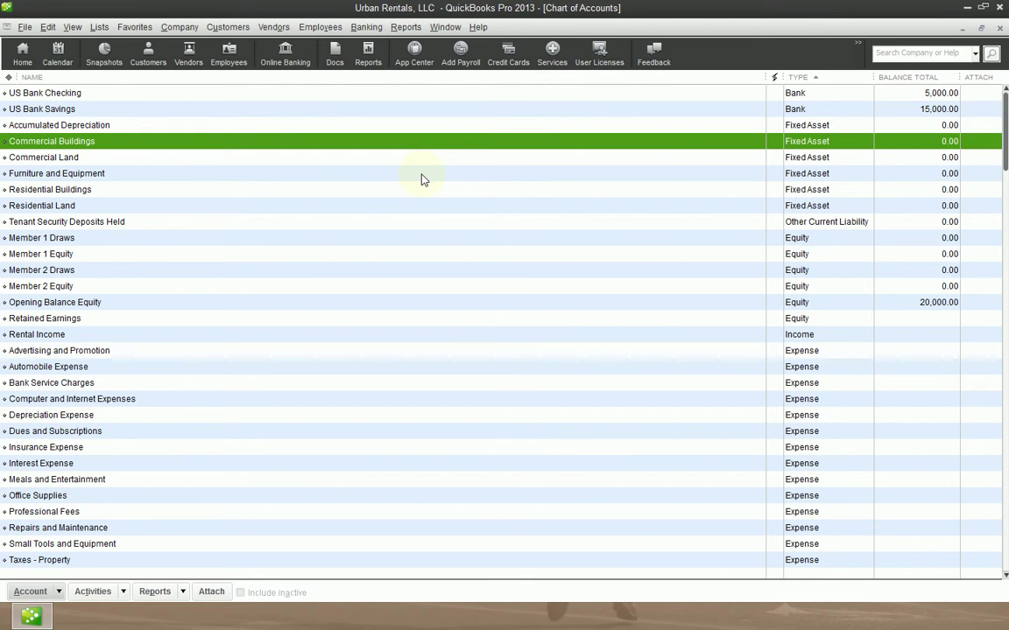
pyautogui.click(101, 127)
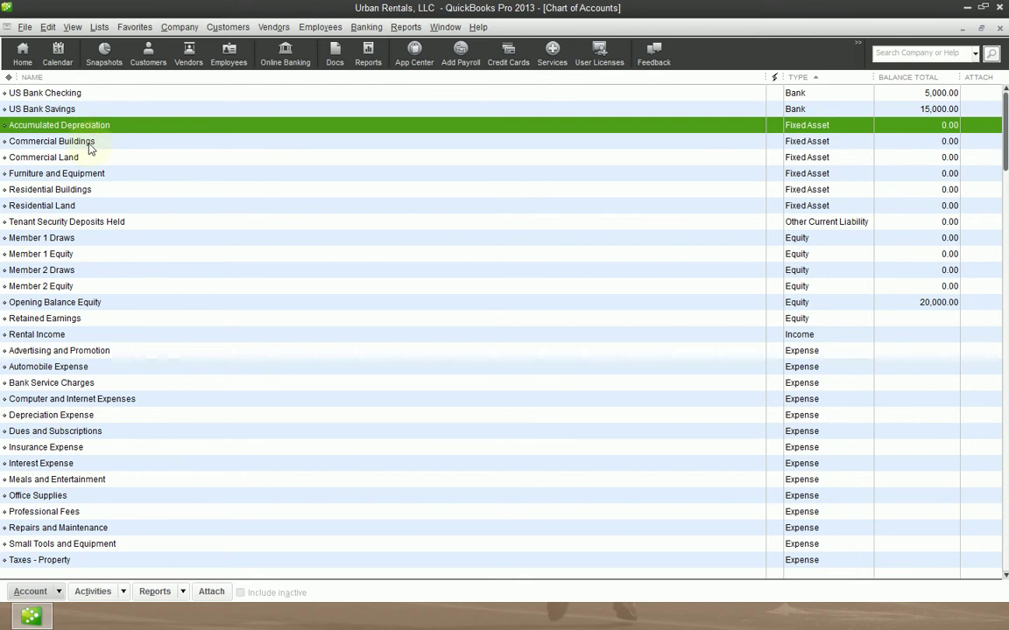
pyautogui.click(88, 144)
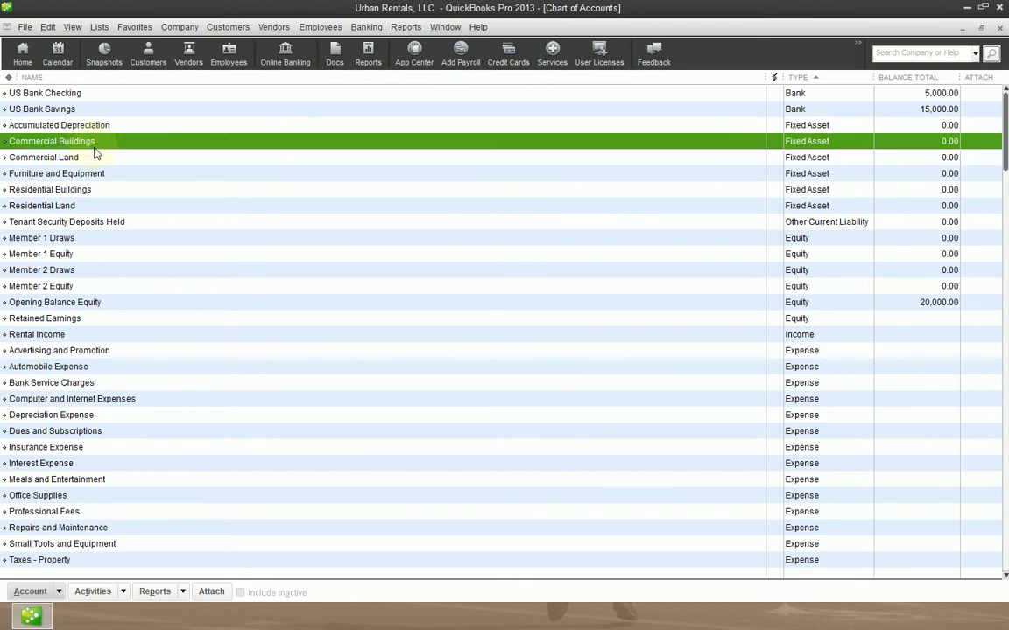
pyautogui.click(112, 127)
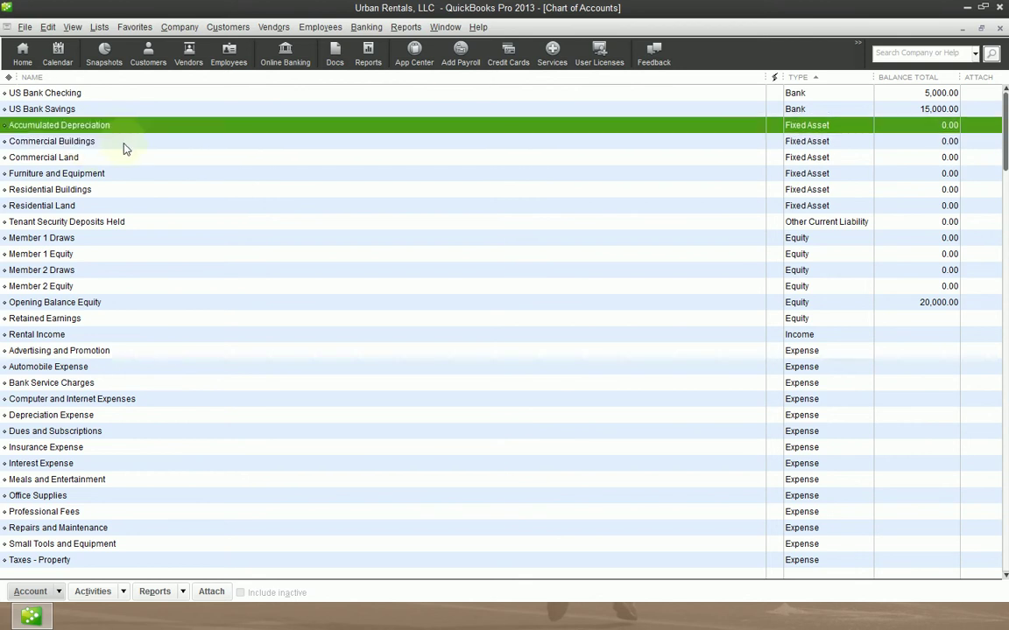
pyautogui.click(127, 141)
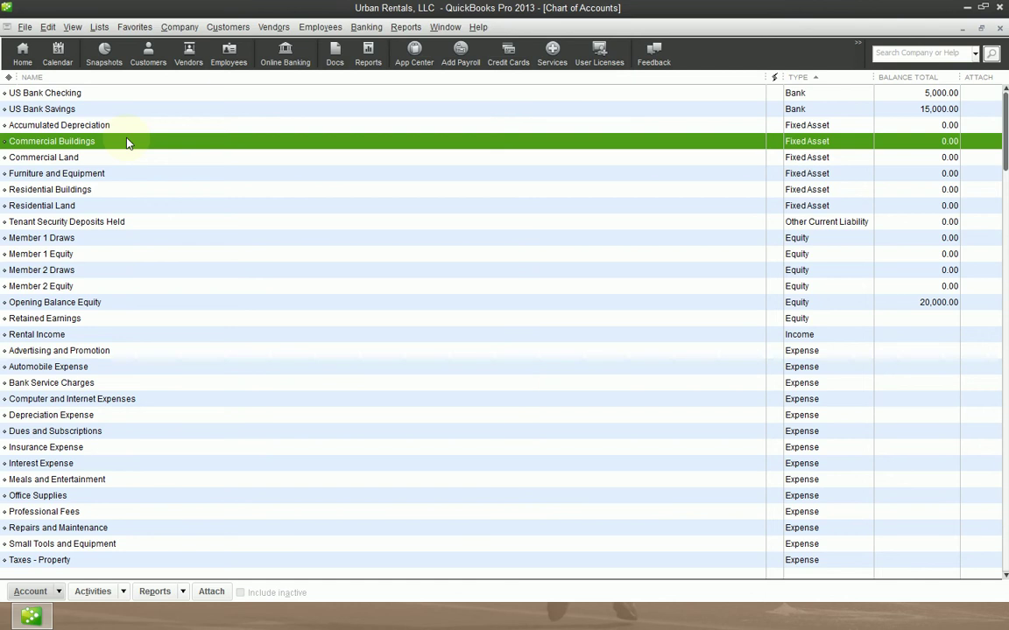
# - Start a new account in the chart of accounts with the type Fixed Asset (major purchases)
pyautogui.hotkey('ctrl', 'n')
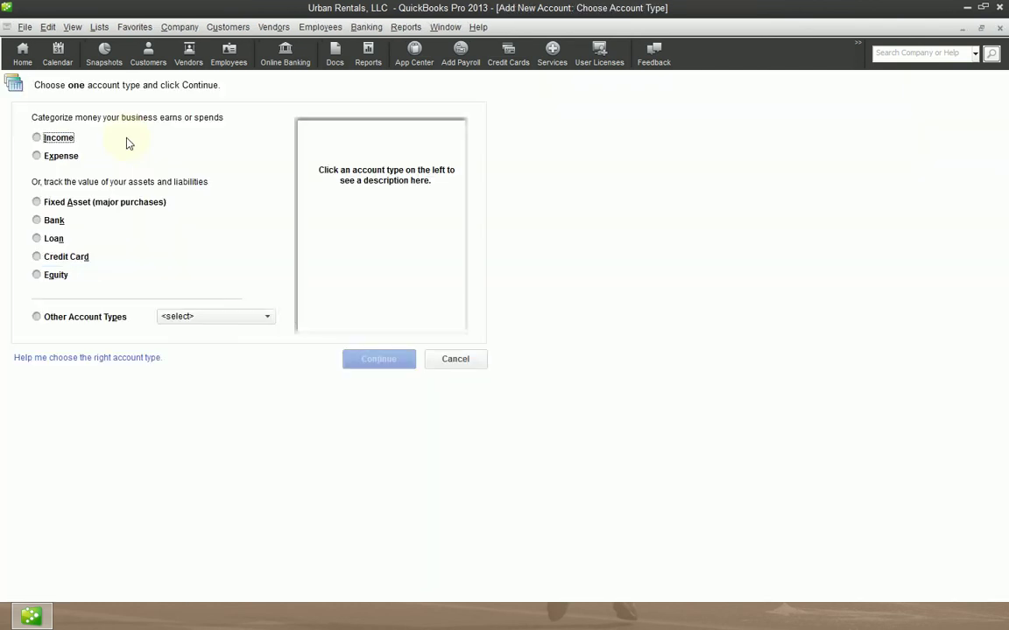
pyautogui.press('Tab')
pyautogui.press('Tab')
pyautogui.press('Tab')
pyautogui.hotkey('shift', 'Tab')
pyautogui.press('space')
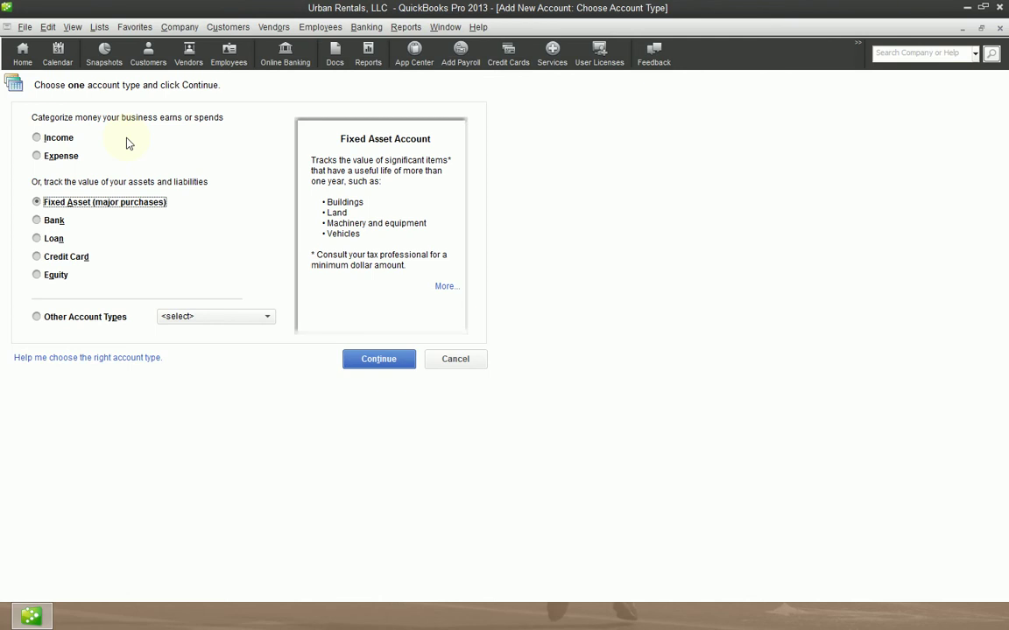
pyautogui.press('Tab')
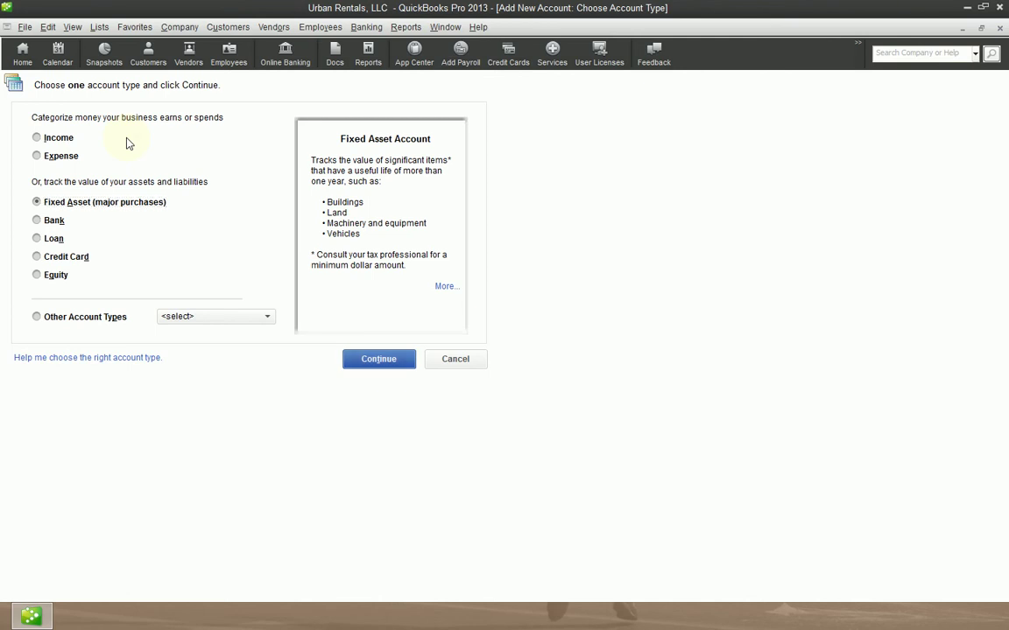
pyautogui.press('Return')
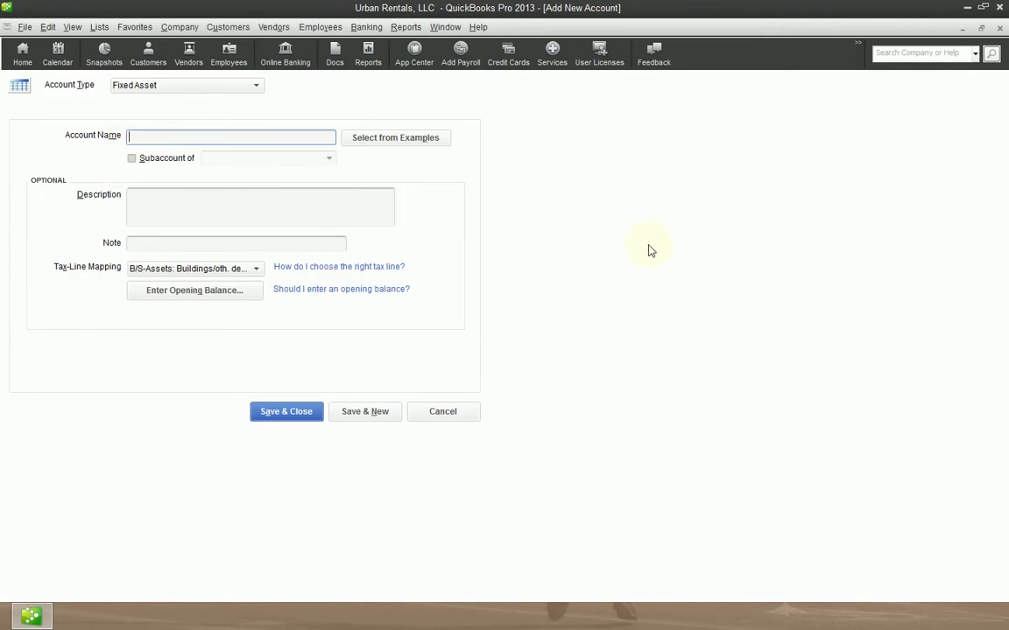
# - Name the new account Commercial Depreciation and make it a subaccount of Accumulated Depreciation
pyautogui.write('Commercial Depreciation')
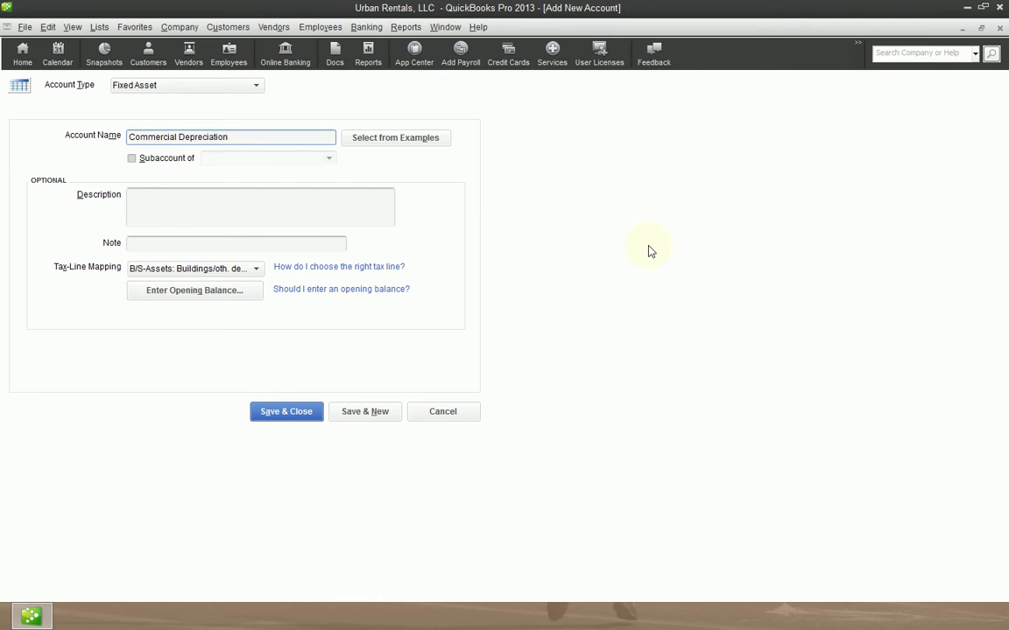
pyautogui.press('Tab')
pyautogui.press('Tab')
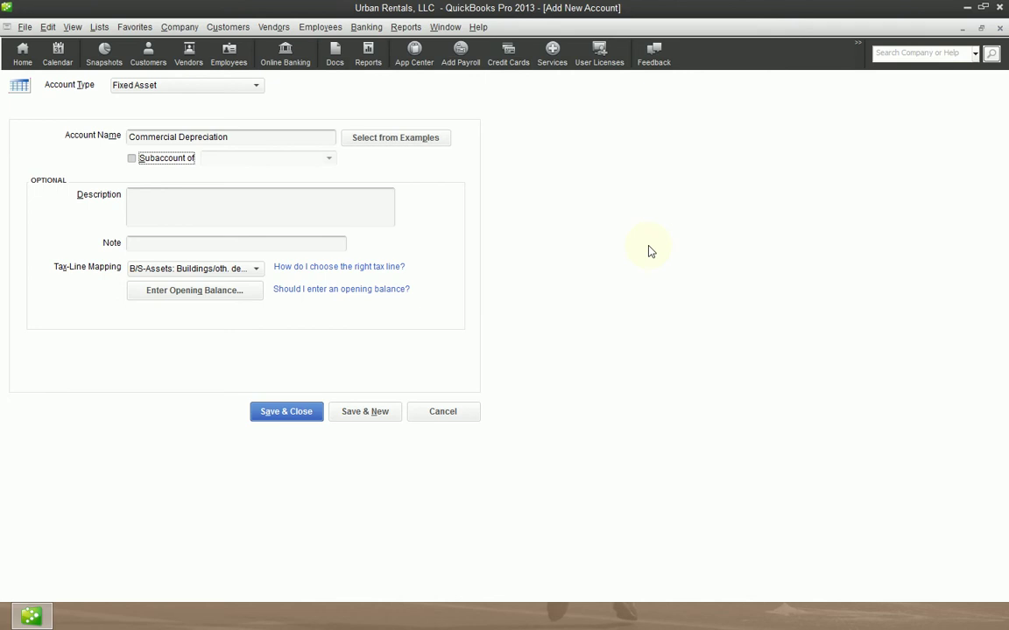
pyautogui.press('space')
pyautogui.press('Tab')
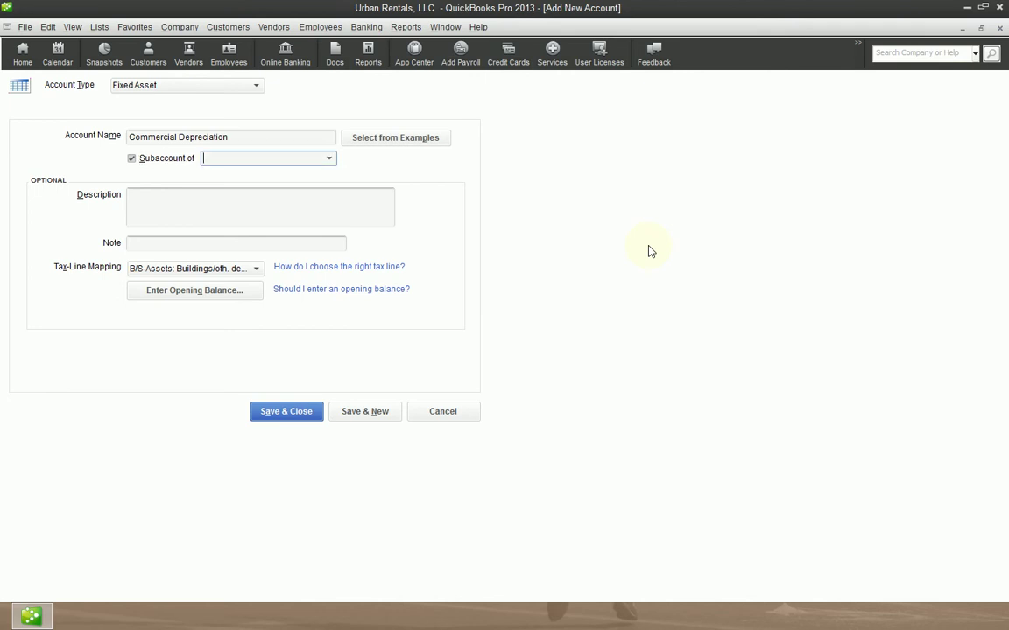
pyautogui.hotkey('alt', 'Down')
pyautogui.write('Accumulated Depreciation')
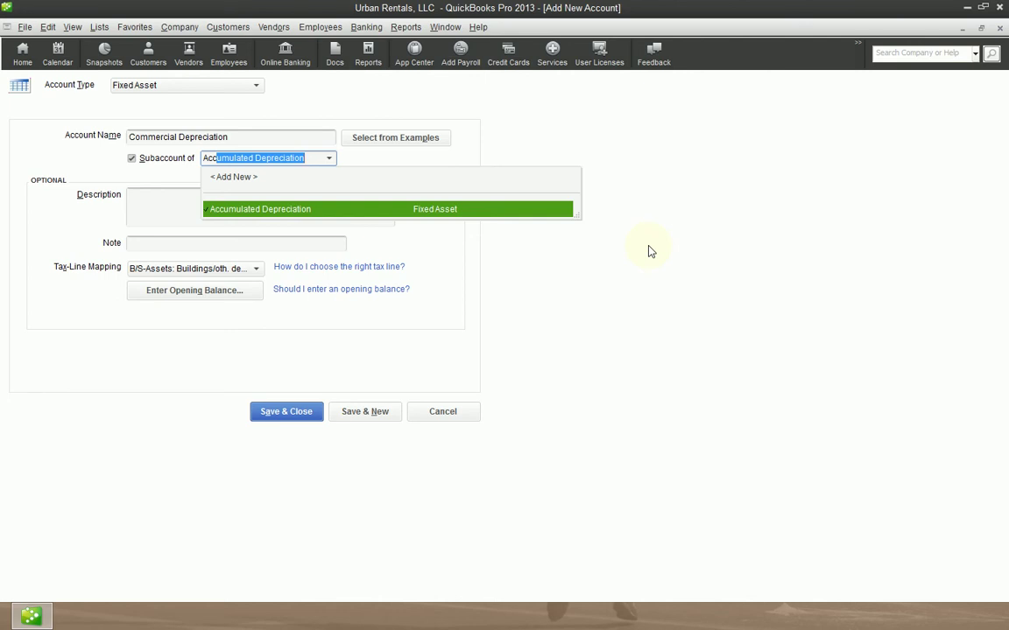
pyautogui.press('Tab')
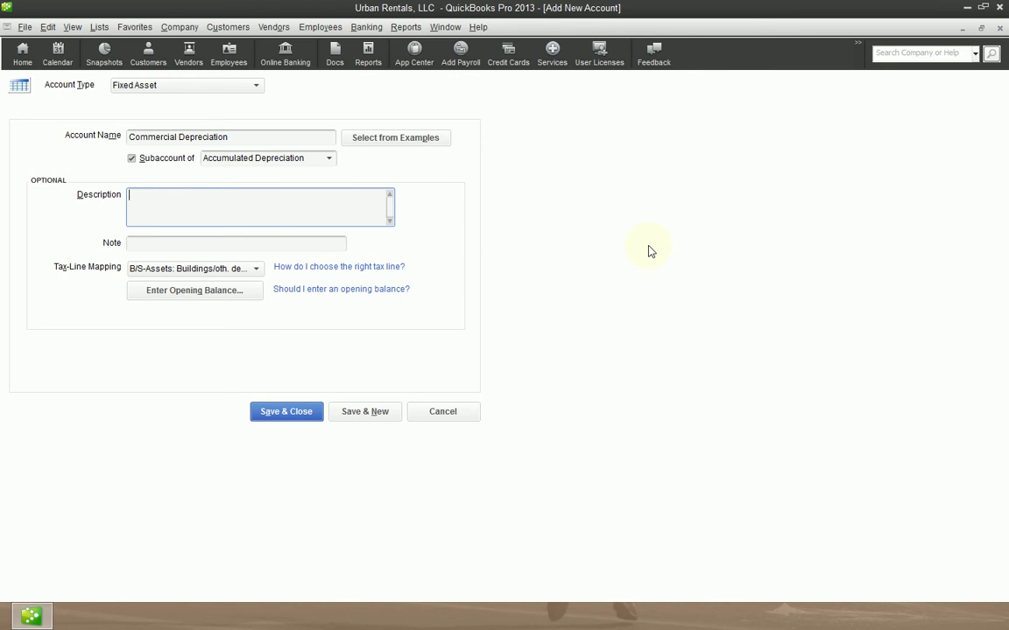
# - Save and close the Commercial Depreciation account, leaving the optional description and note blank
pyautogui.press('Tab')
pyautogui.press('Tab')
pyautogui.press('Tab')
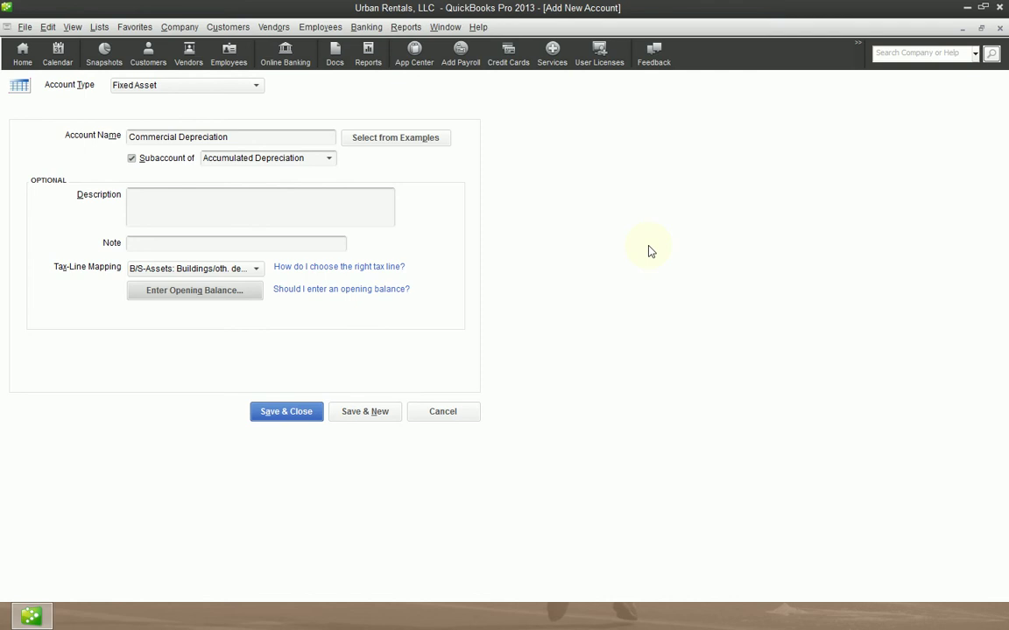
pyautogui.press('Tab')
pyautogui.press('Return')
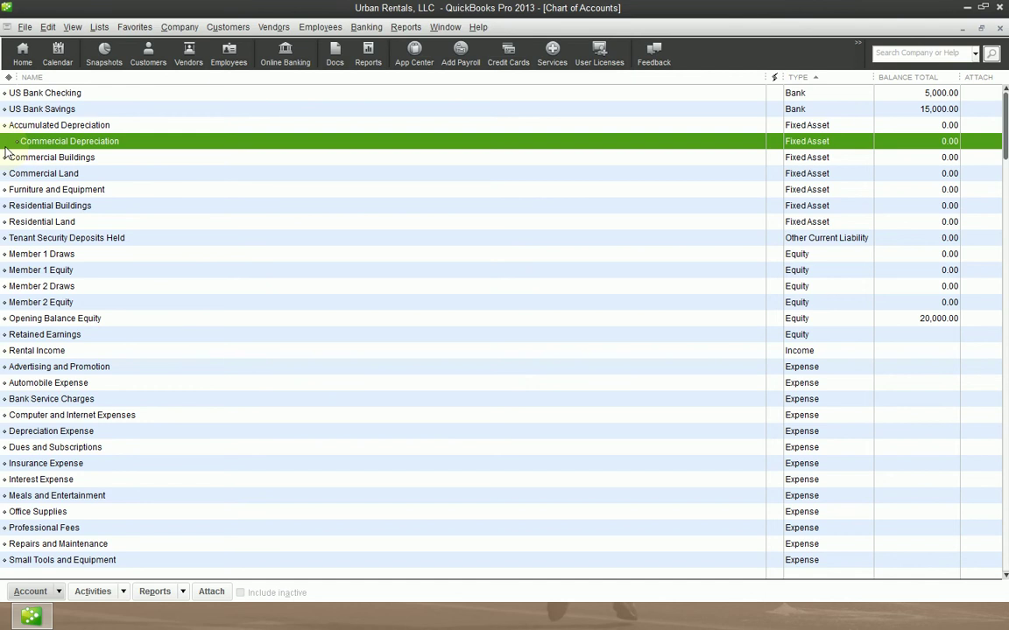
# - Start a second new account from the chart of accounts, again choosing the Fixed Asset type
pyautogui.click(128, 129)
pyautogui.click(103, 141)
pyautogui.hotkey('ctrl', 'n')
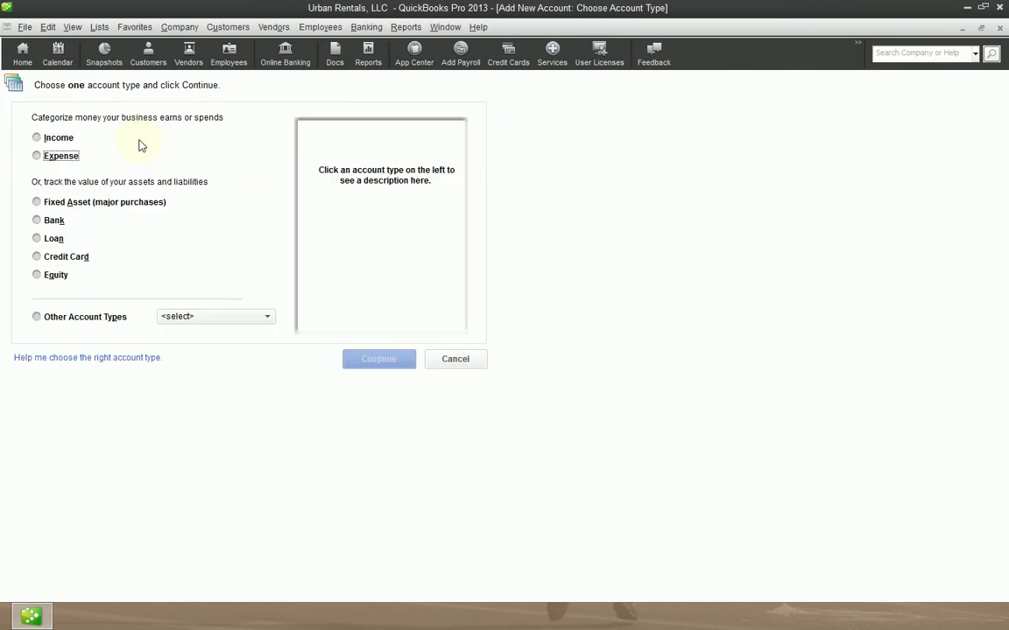
pyautogui.press('Up')
pyautogui.press('space')
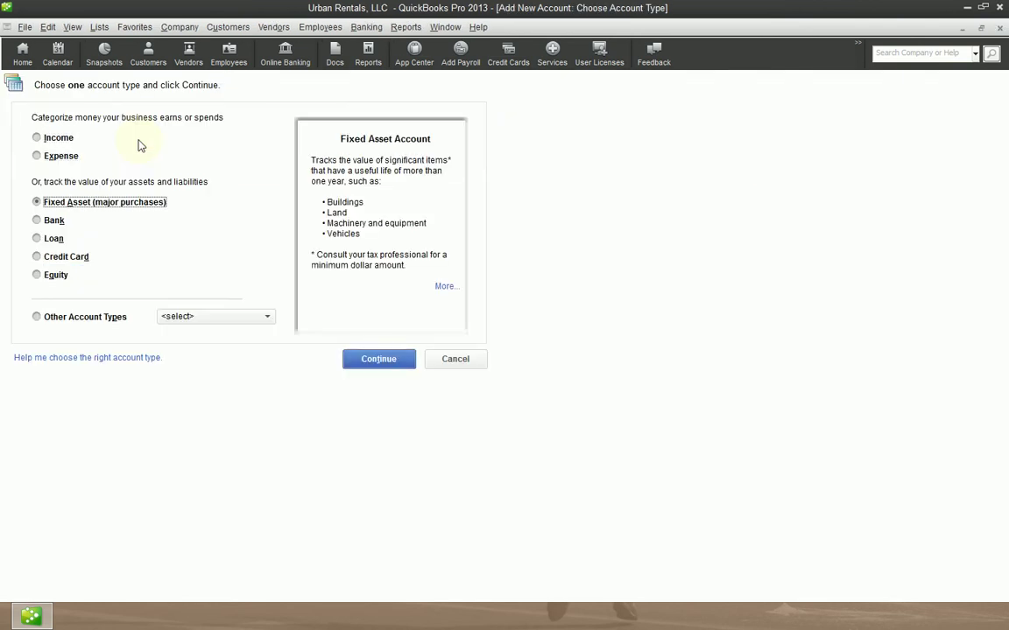
pyautogui.press('Return')
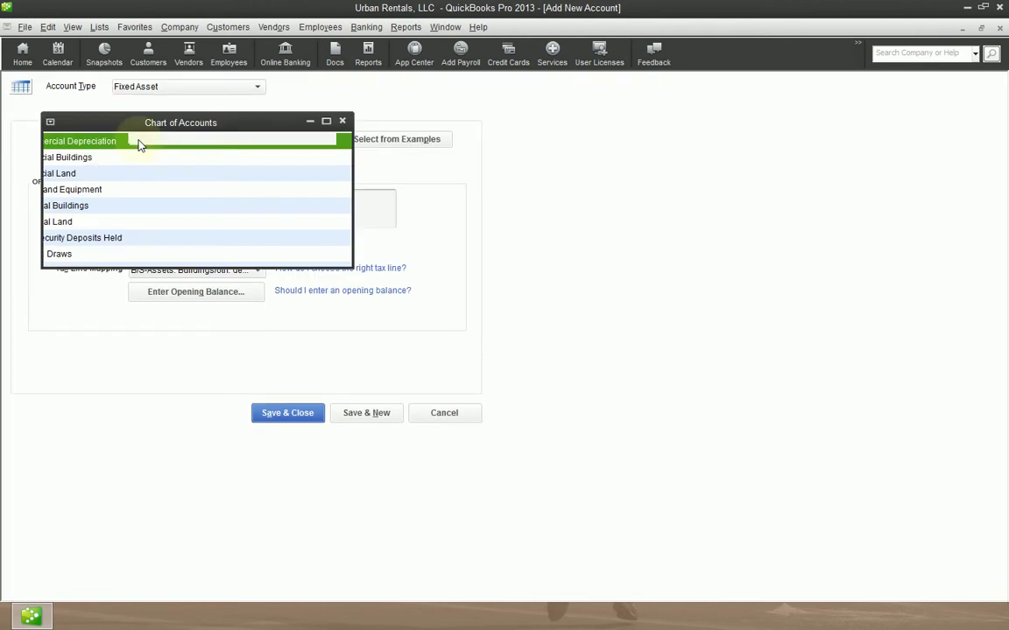
# - Name the new fixed asset account Residential Depreciation
pyautogui.write('REsidentia')
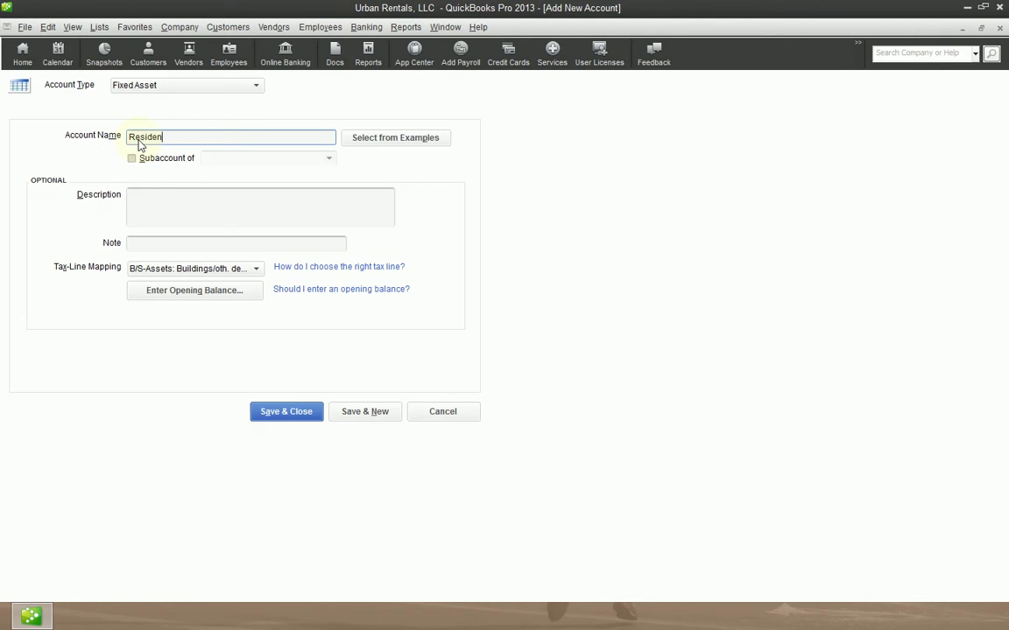
pyautogui.press('BackSpace')
pyautogui.press('BackSpace')
pyautogui.write('ial')
pyautogui.write(' Derp')
pyautogui.press('BackSpace')
pyautogui.press('BackSpace')
pyautogui.write('preciation')
pyautogui.press('Tab')
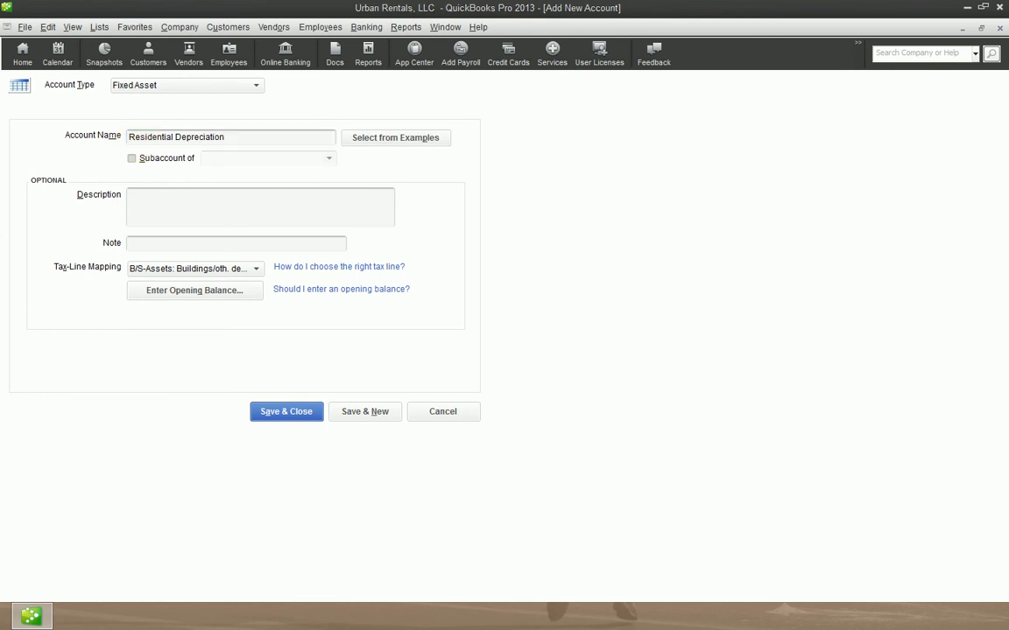
# - Make Residential Depreciation a subaccount of Accumulated Depreciation and save the account, leaving the description and note blank
pyautogui.press('Tab')
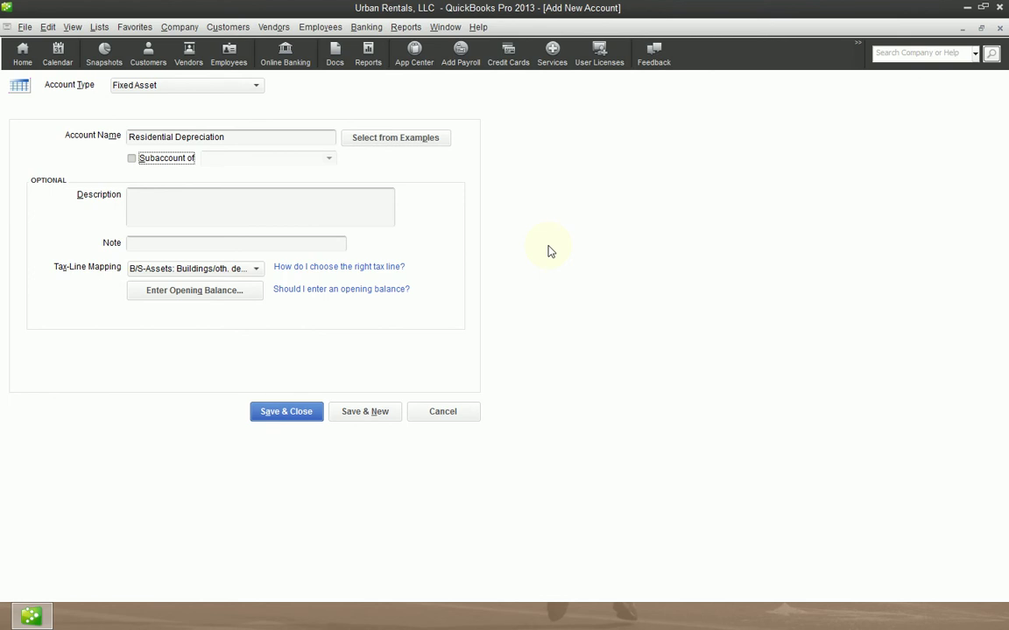
pyautogui.press('space')
pyautogui.press('Tab')
pyautogui.write('Accumulated Depreciation')
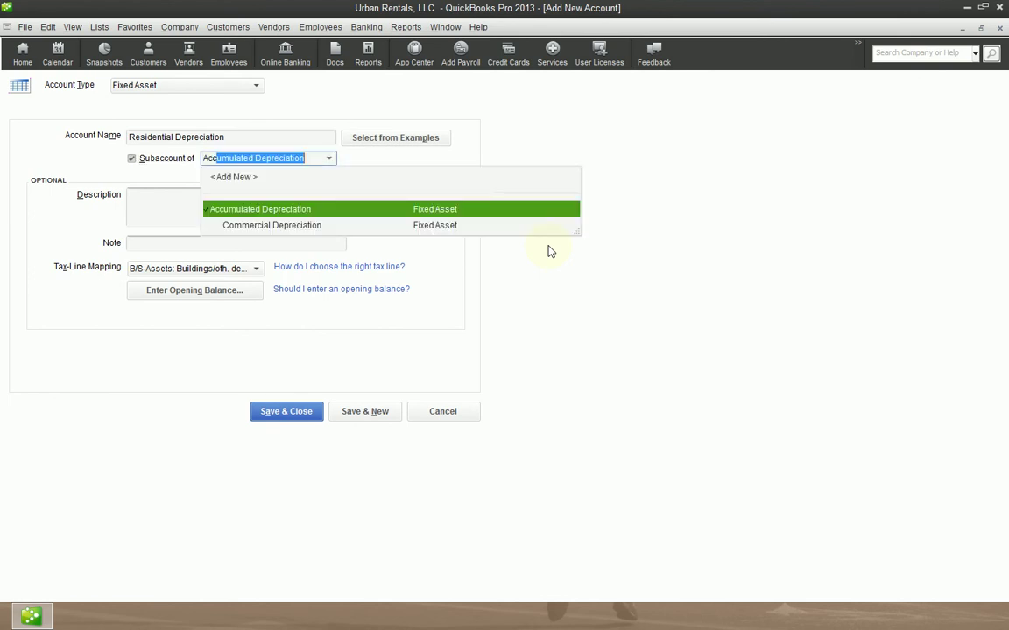
pyautogui.press('Tab')
pyautogui.press('Tab')
pyautogui.press('Tab')
pyautogui.press('Tab')
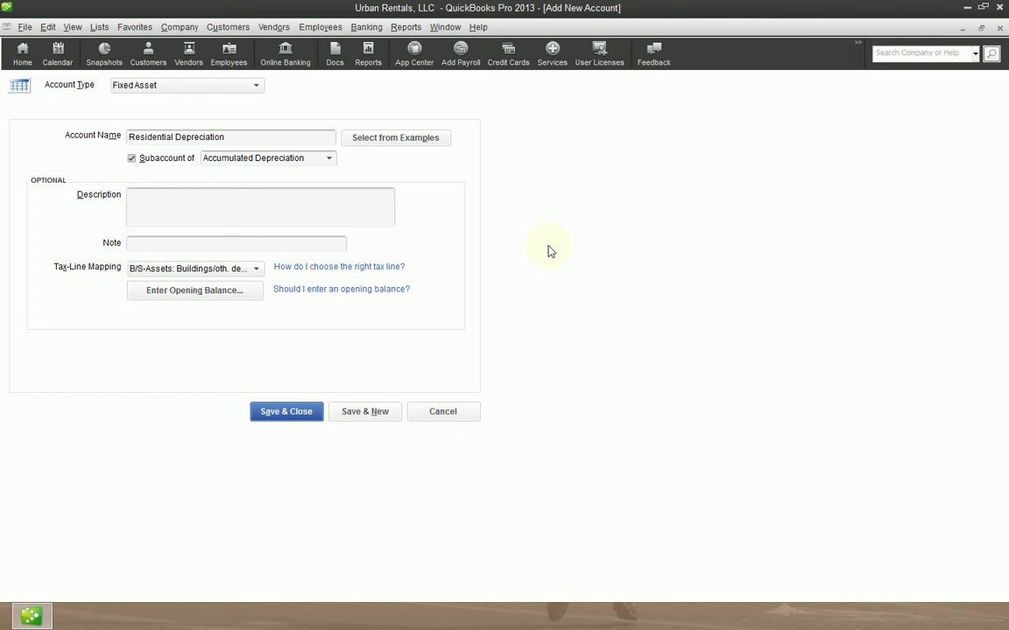
pyautogui.press('Return')
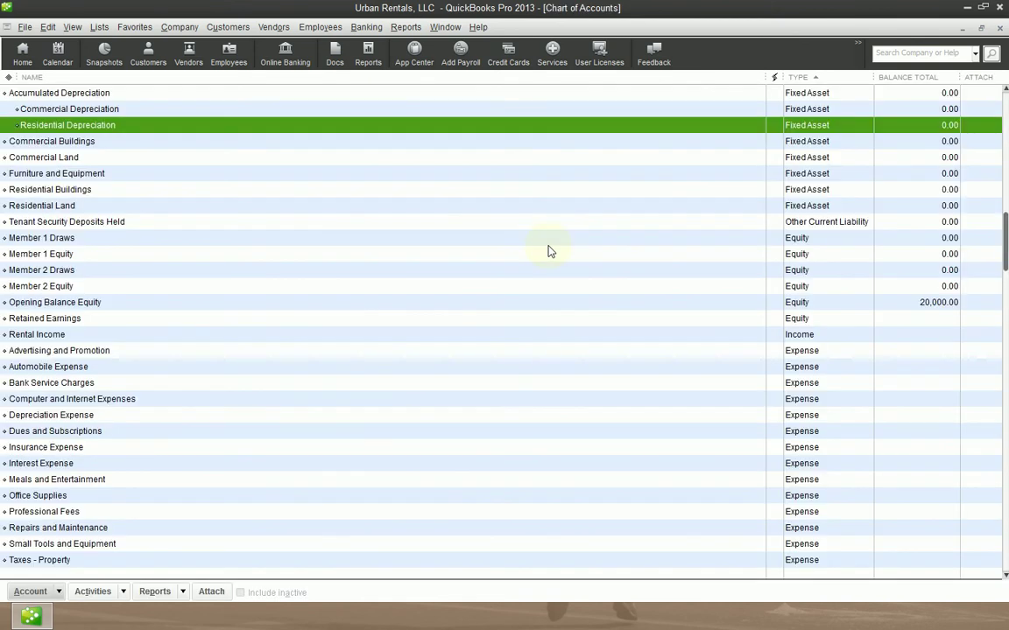
pyautogui.scroll(2, 547, 251)
pyautogui.click(194, 125)
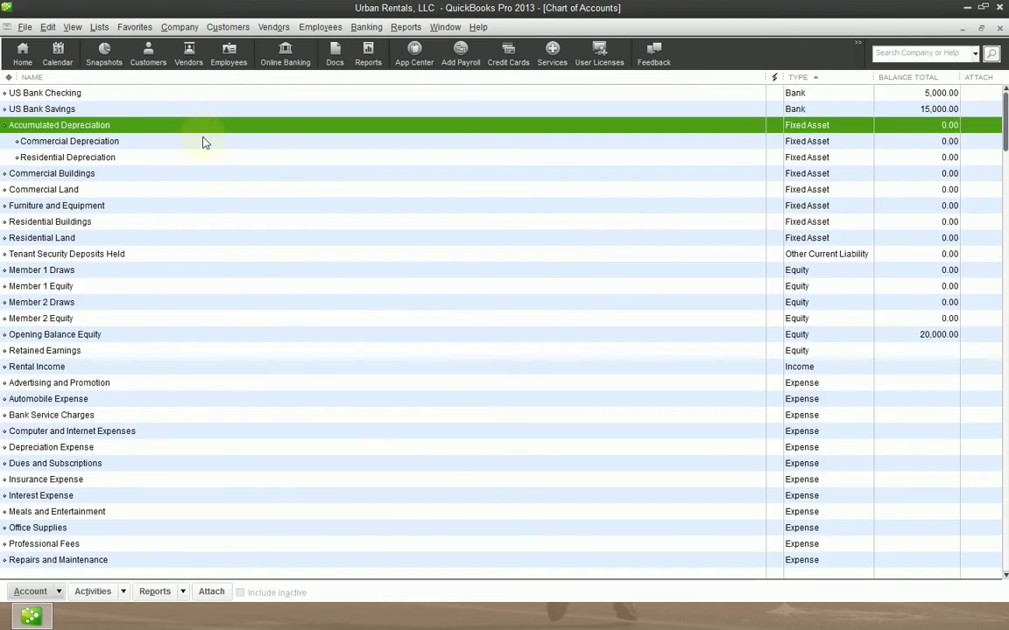
pyautogui.click(189, 142)
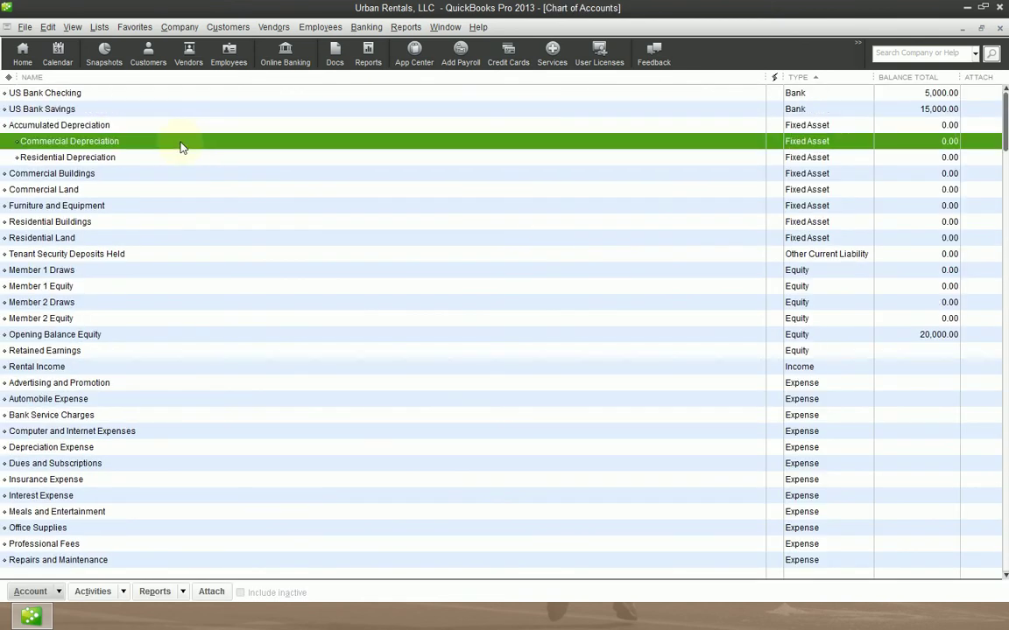
pyautogui.click(174, 157)
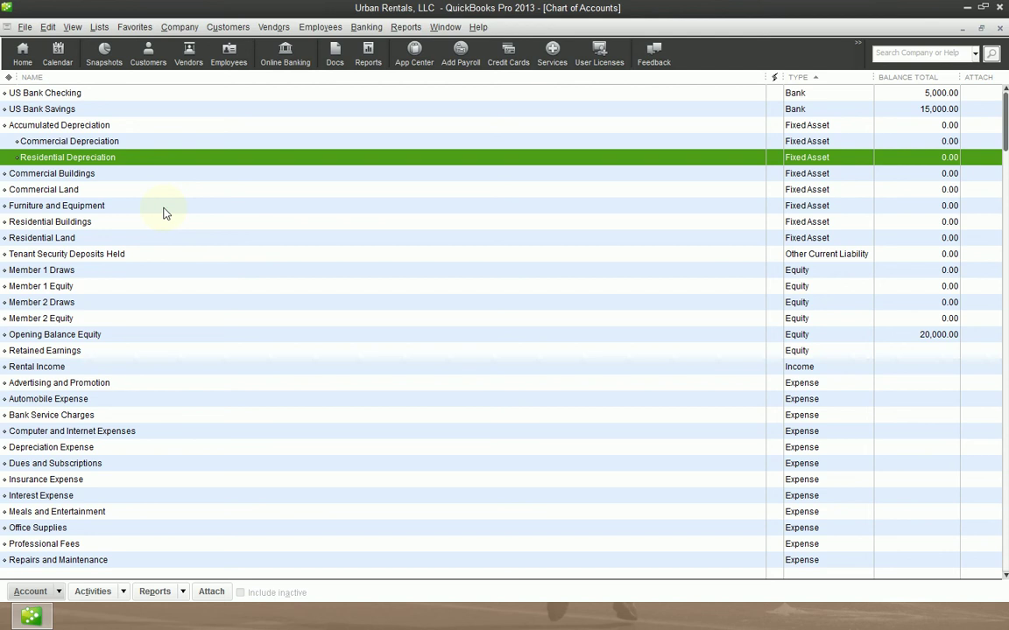
# - Create a new account of type Fixed Asset (major purchases) named Buildings and save it
pyautogui.hotkey('ctrl', 'n')
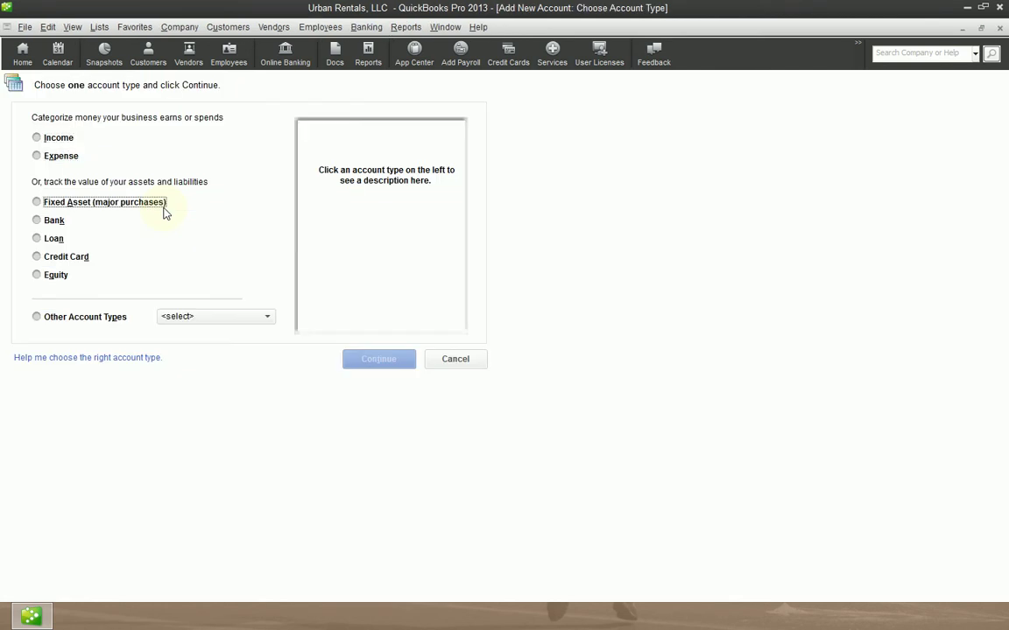
pyautogui.click(164, 212)
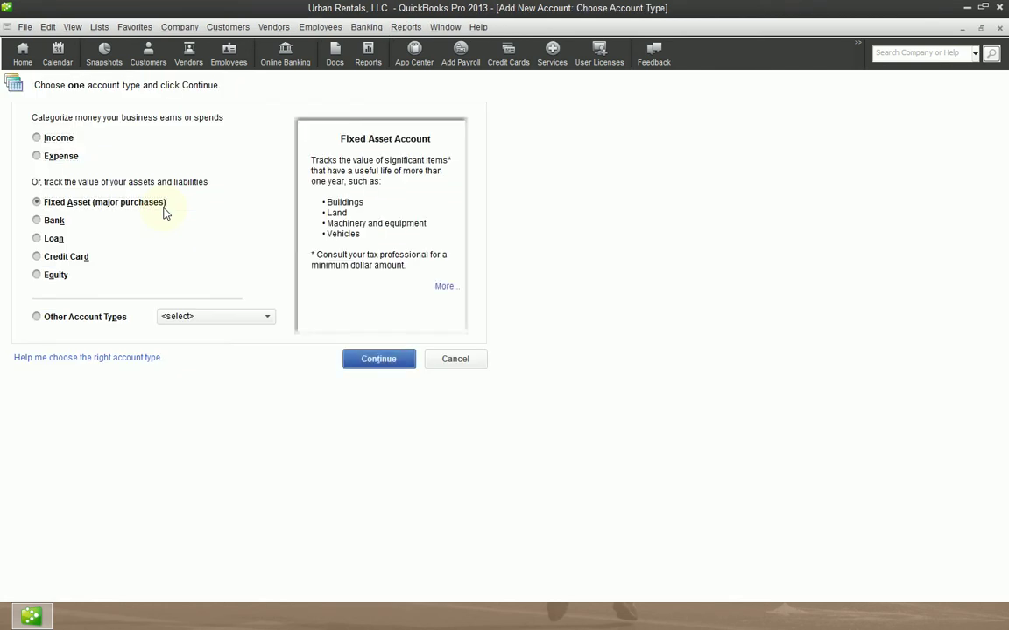
pyautogui.press('Return')
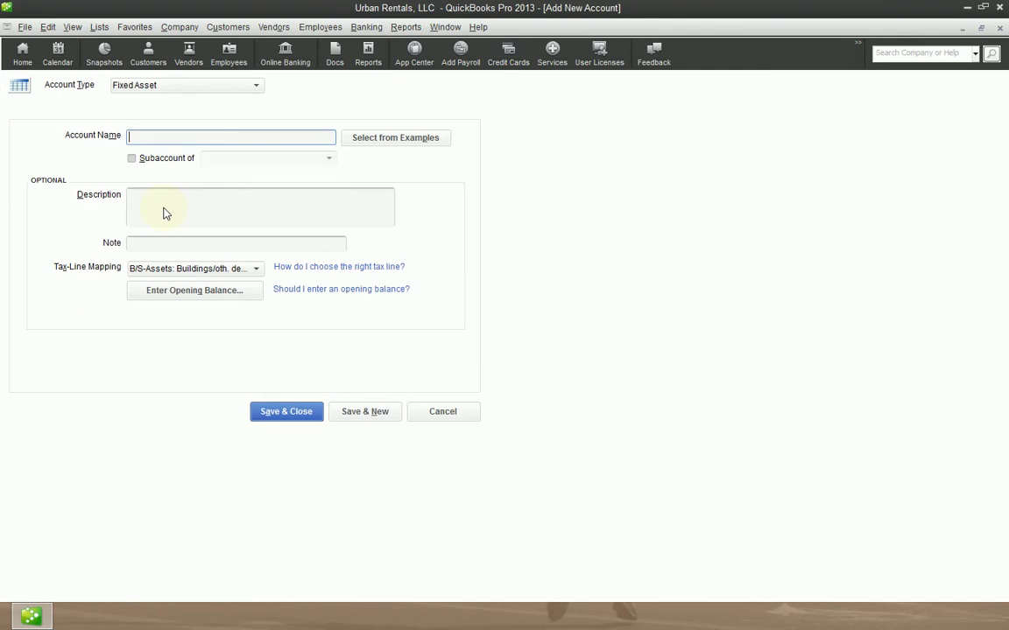
pyautogui.write('Buildings')
pyautogui.press('Return')
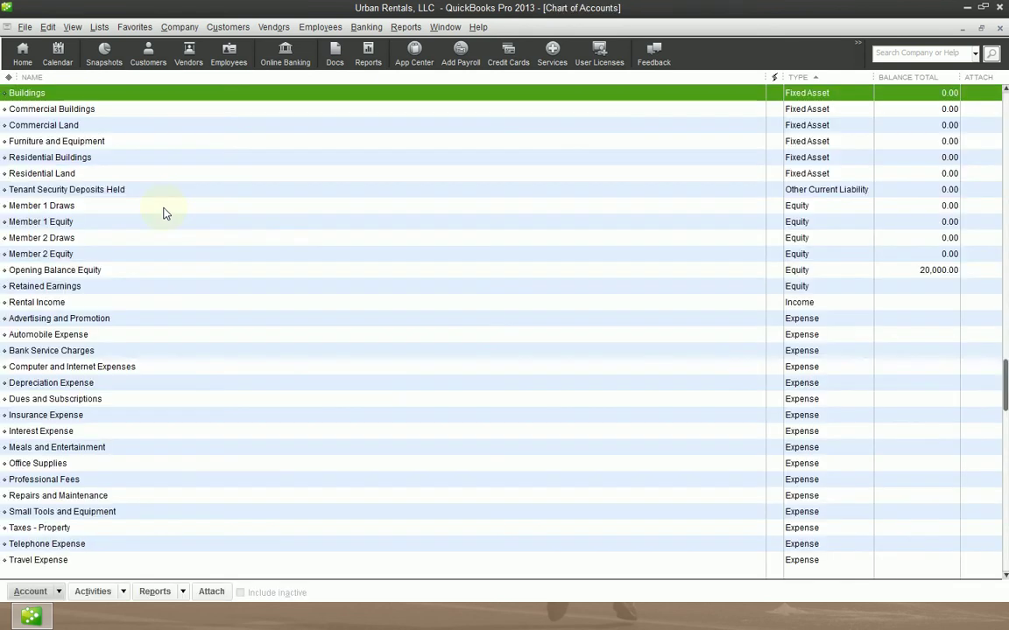
# - Open the Commercial Buildings account for editing and shorten its name to Commercial
pyautogui.press('Down')
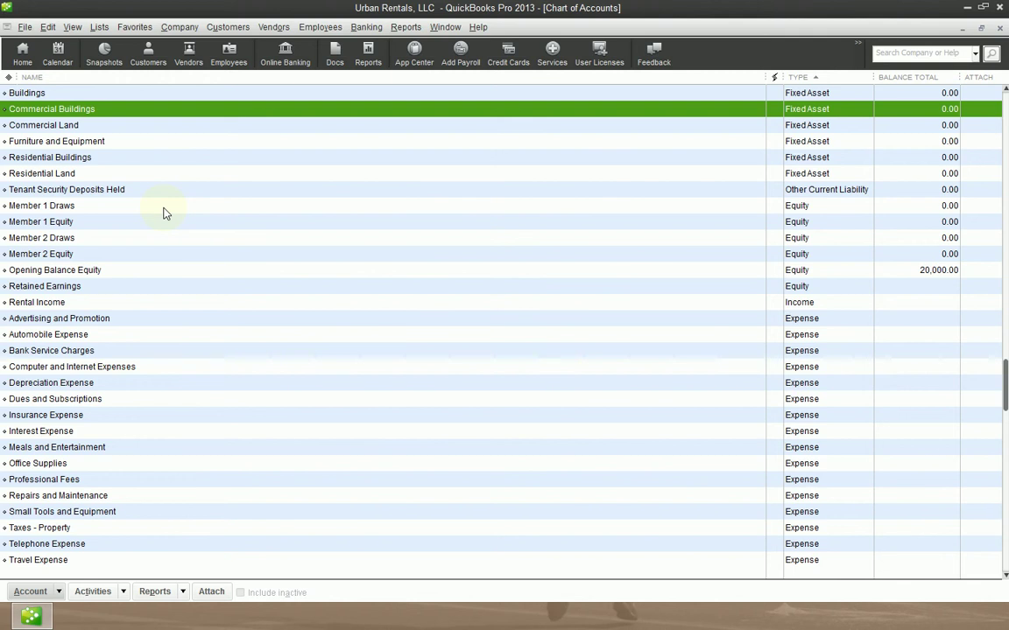
pyautogui.hotkey('ctrl', 'e')
pyautogui.press('End')
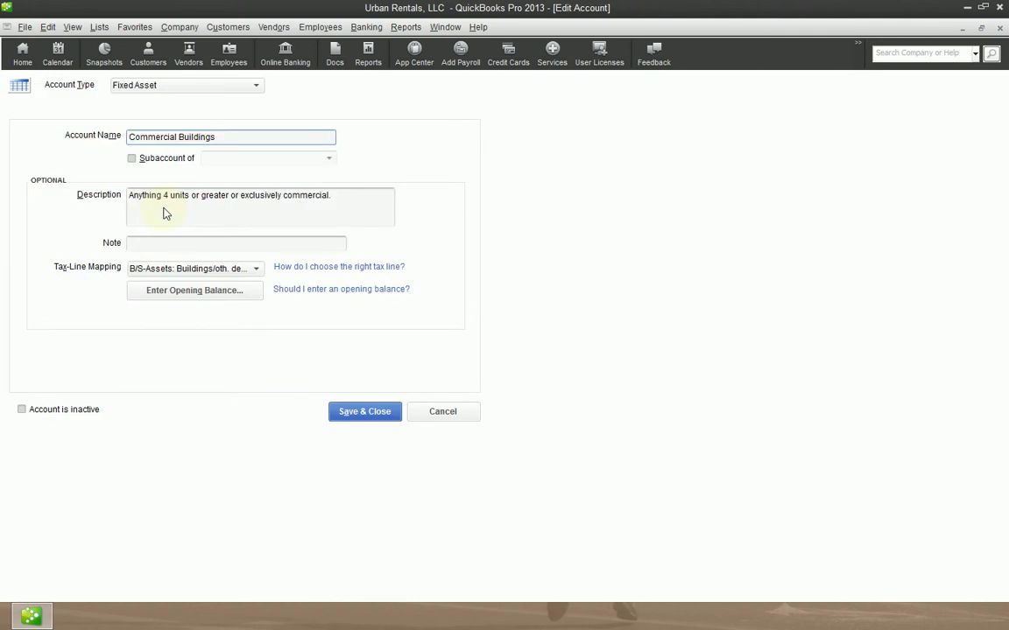
pyautogui.press('BackSpace')
pyautogui.press('BackSpace')
pyautogui.press('BackSpace')
pyautogui.press('BackSpace')
pyautogui.press('BackSpace')
pyautogui.press('BackSpace')
pyautogui.press('BackSpace')
pyautogui.press('BackSpace')
pyautogui.press('BackSpace')
pyautogui.press('BackSpace')
# - Make the Commercial account a subaccount of Buildings and save the change
pyautogui.press('Tab')
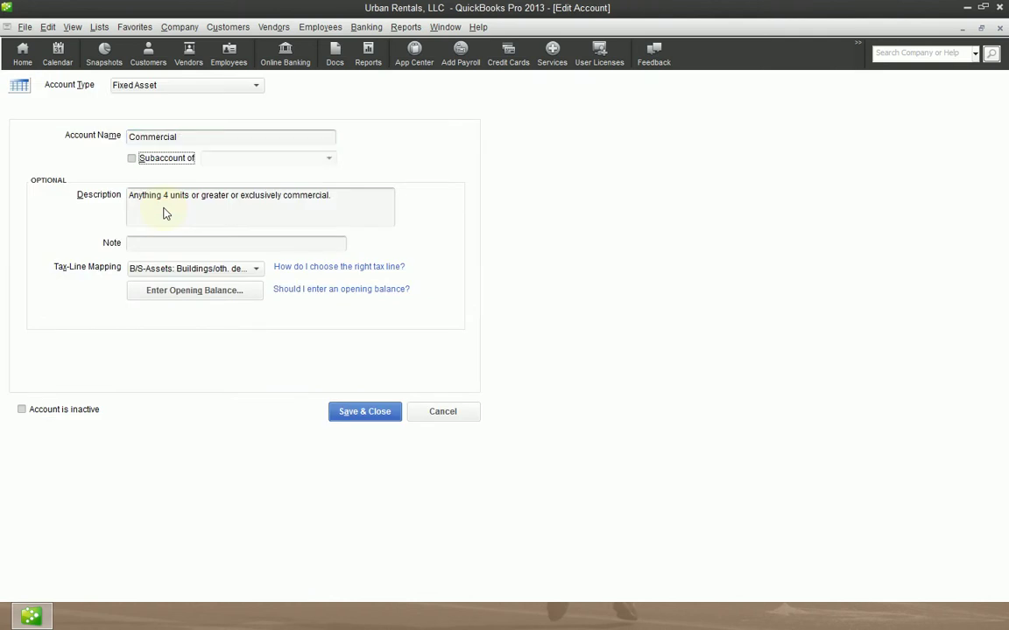
pyautogui.press('space')
pyautogui.press('Tab')
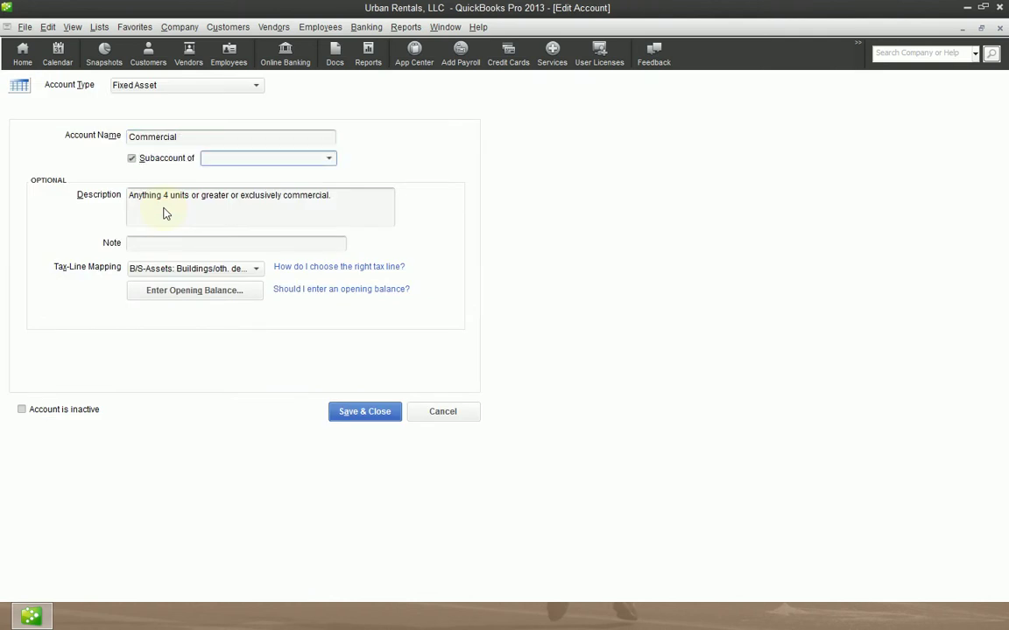
pyautogui.write('Buildings')
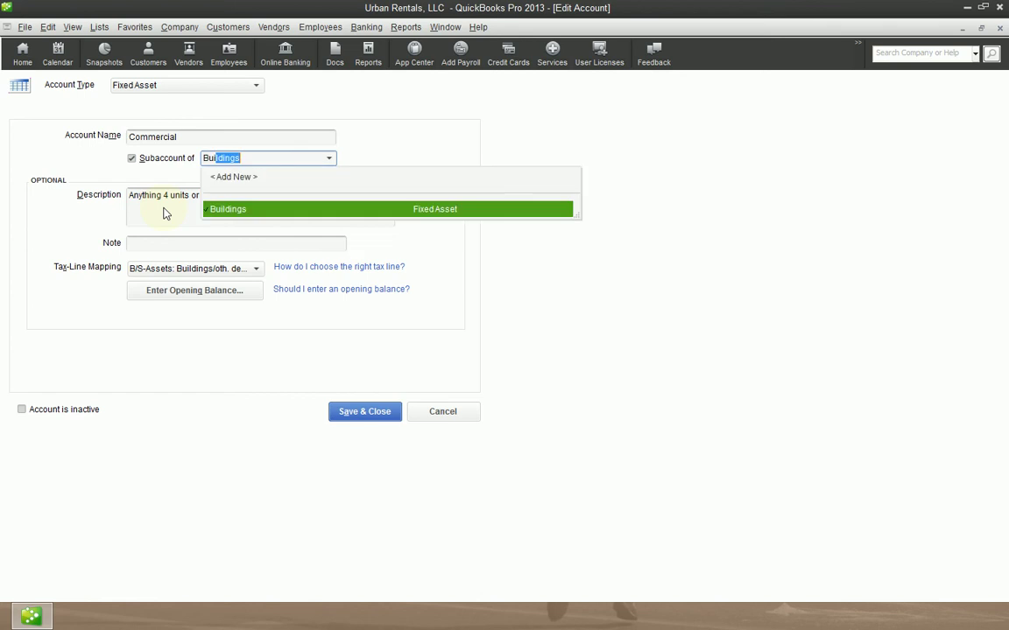
pyautogui.press('Tab')
pyautogui.hotkey('alt', 'a')
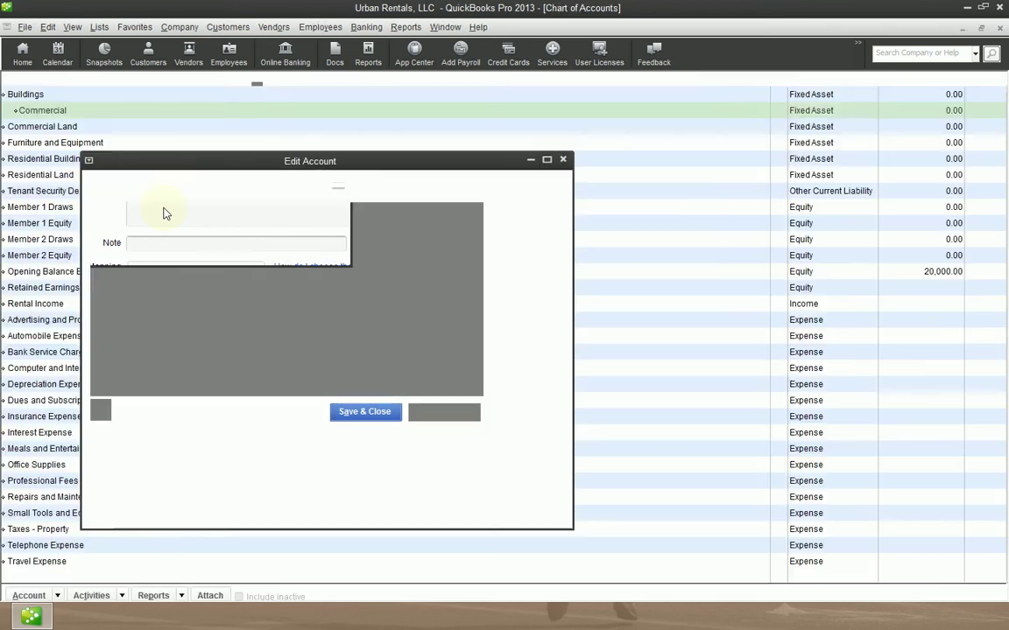
# - Open the Residential Buildings account for editing and shorten its name to Residential
pyautogui.press('Down')
pyautogui.press('Down')
pyautogui.press('Down')
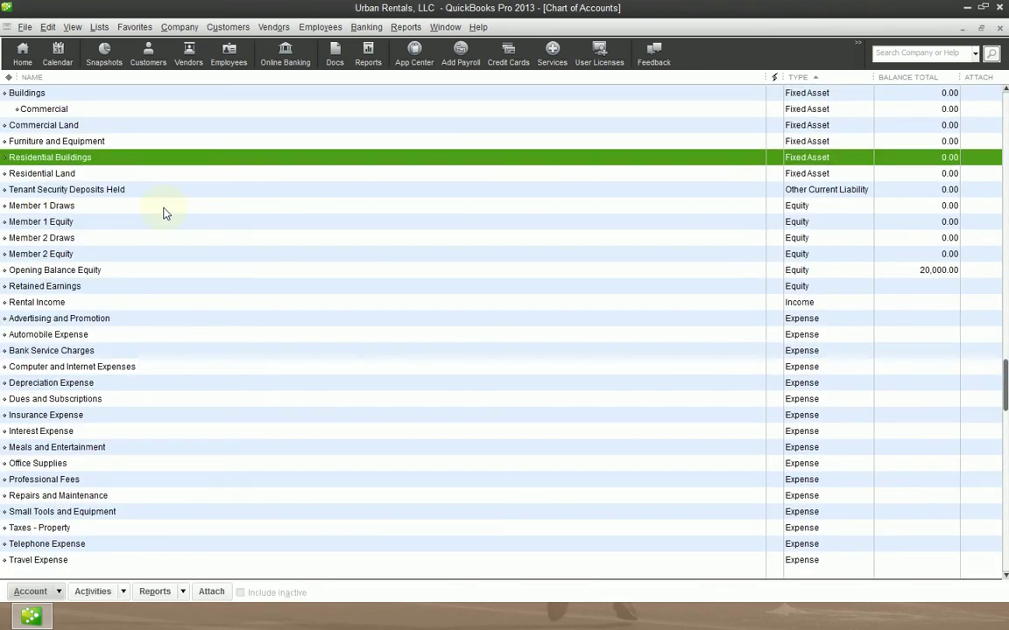
pyautogui.hotkey('ctrl', 'e')
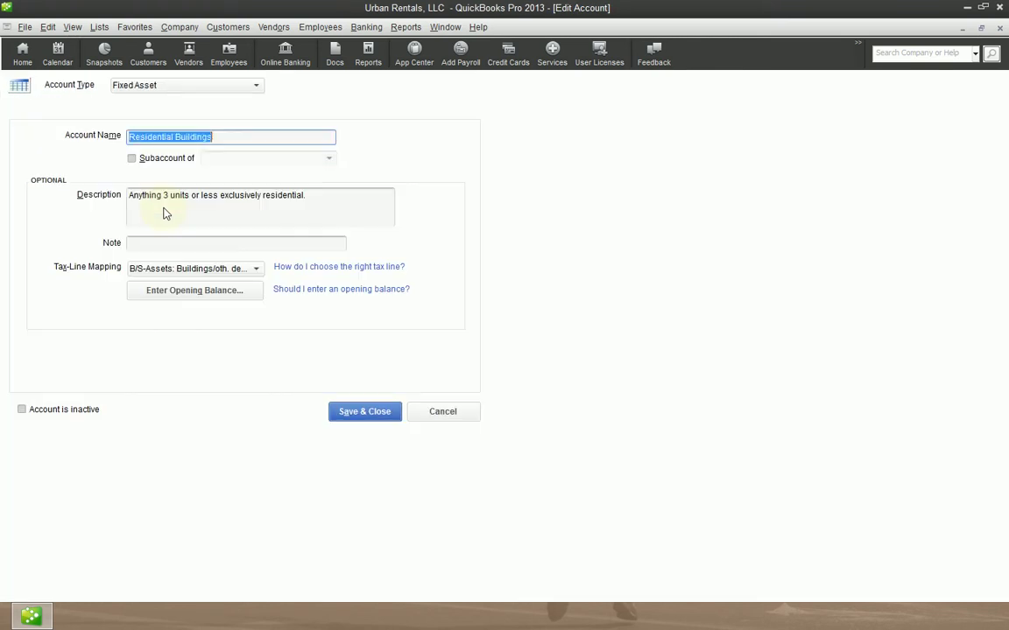
pyautogui.press('End')
pyautogui.press('BackSpace')
pyautogui.press('BackSpace')
pyautogui.press('BackSpace')
pyautogui.press('BackSpace')
pyautogui.press('BackSpace')
pyautogui.press('BackSpace')
pyautogui.press('BackSpace')
pyautogui.press('BackSpace')
pyautogui.press('BackSpace')
pyautogui.press('BackSpace')
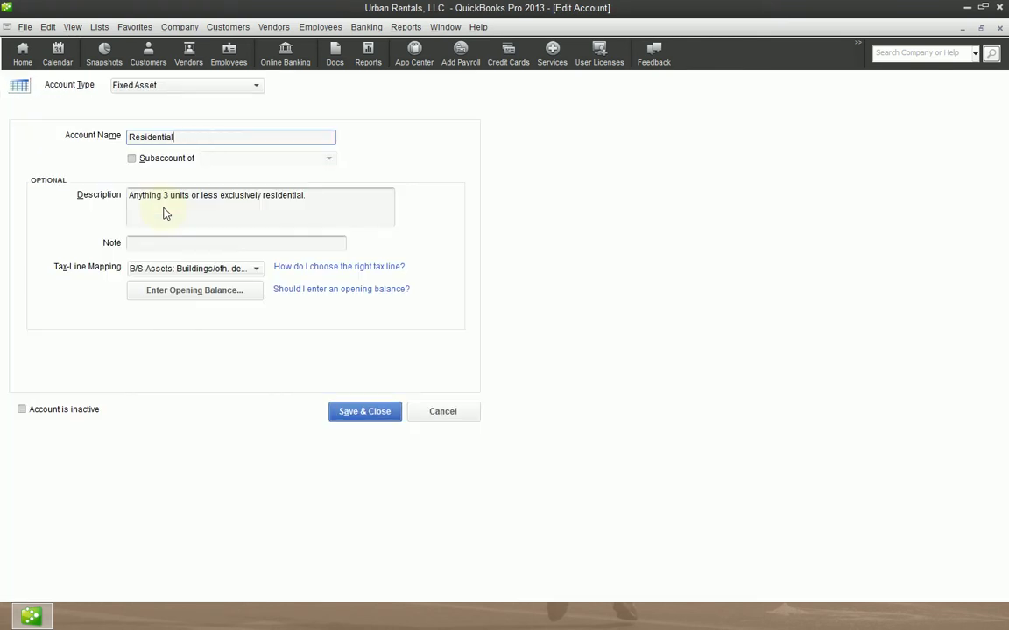
# - Make the Residential account a subaccount of Buildings and save the change
pyautogui.press('Tab')
pyautogui.hotkey('alt', 's')
pyautogui.press('Tab')
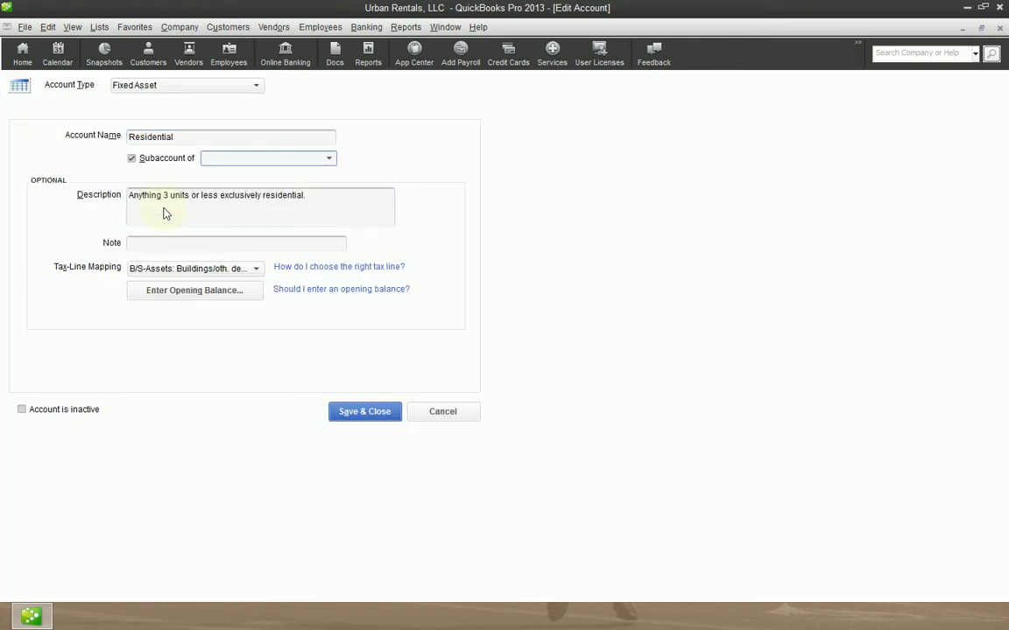
pyautogui.write('Buildings')
pyautogui.press('Tab')
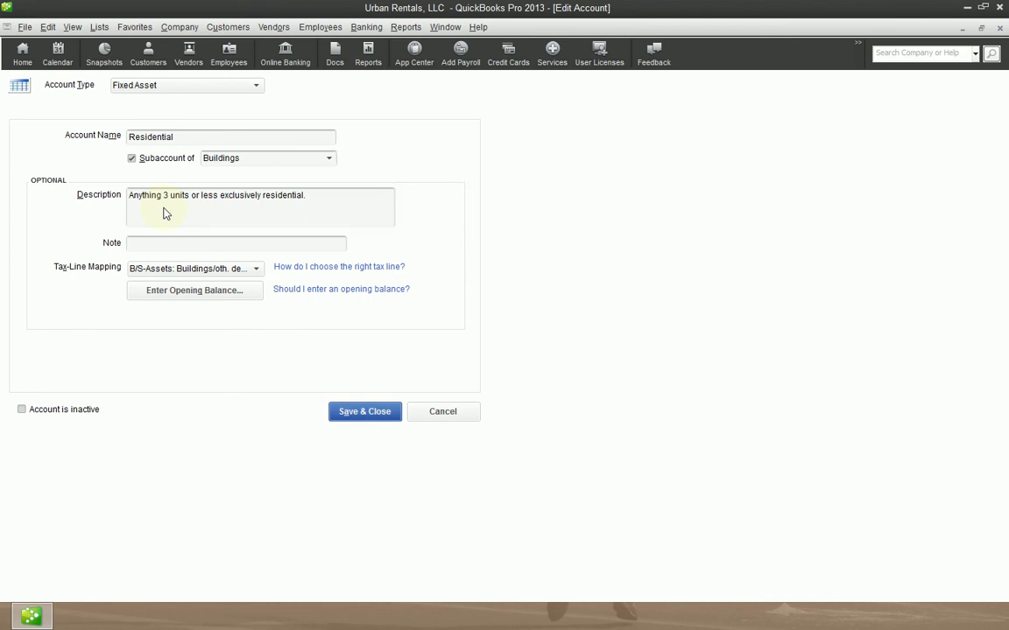
pyautogui.hotkey('alt', 'a')
# - Review how the subaccounts are grouped under Accumulated Depreciation and Buildings in the chart of accounts, and look at the Commercial Land account
pyautogui.scroll(2, 214, 219)
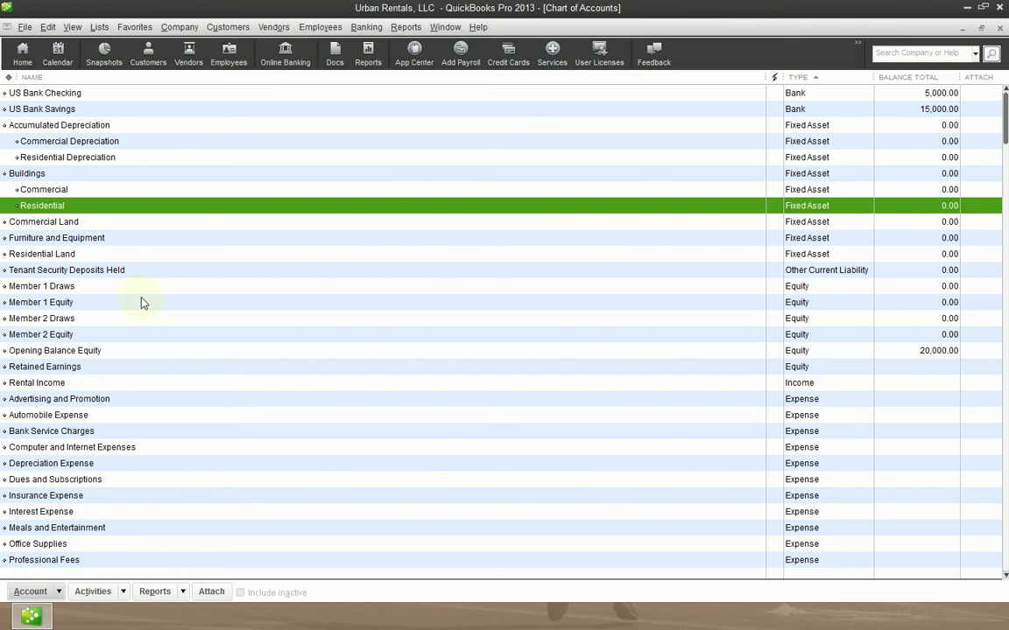
pyautogui.click(50, 174)
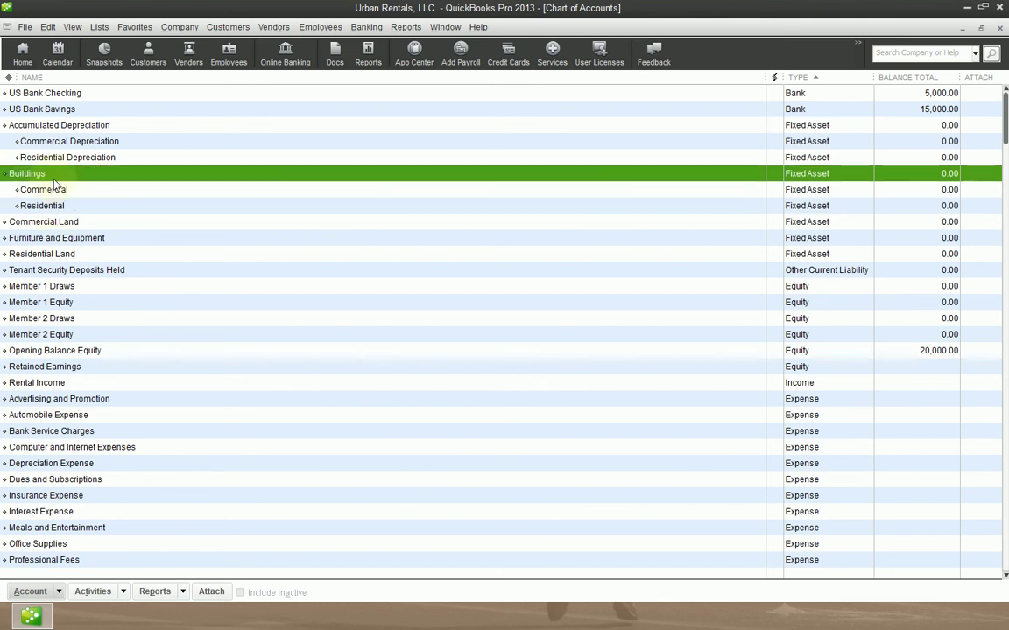
pyautogui.click(85, 206)
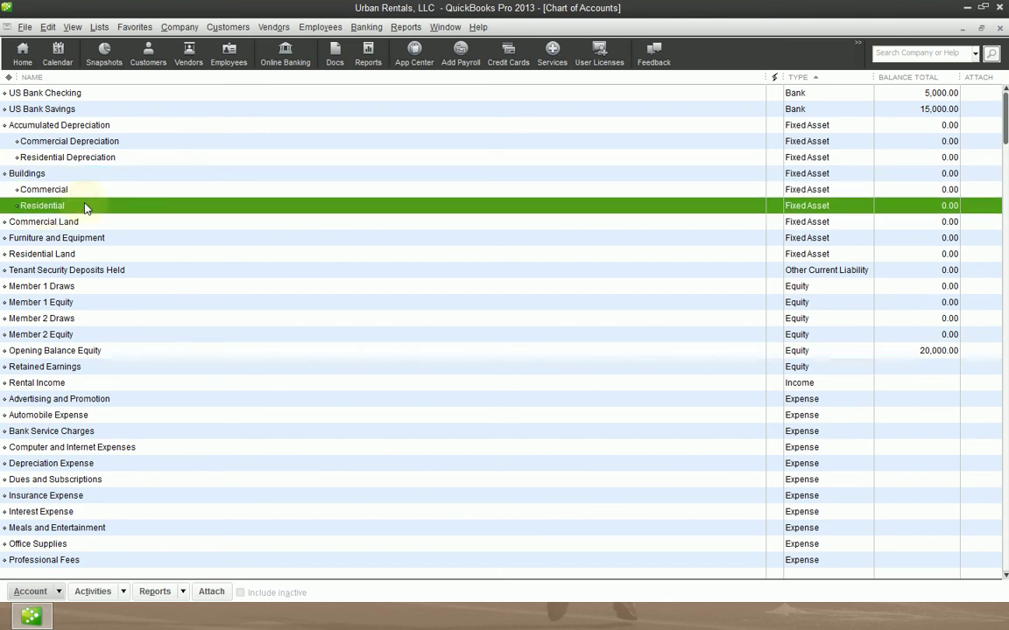
pyautogui.click(121, 126)
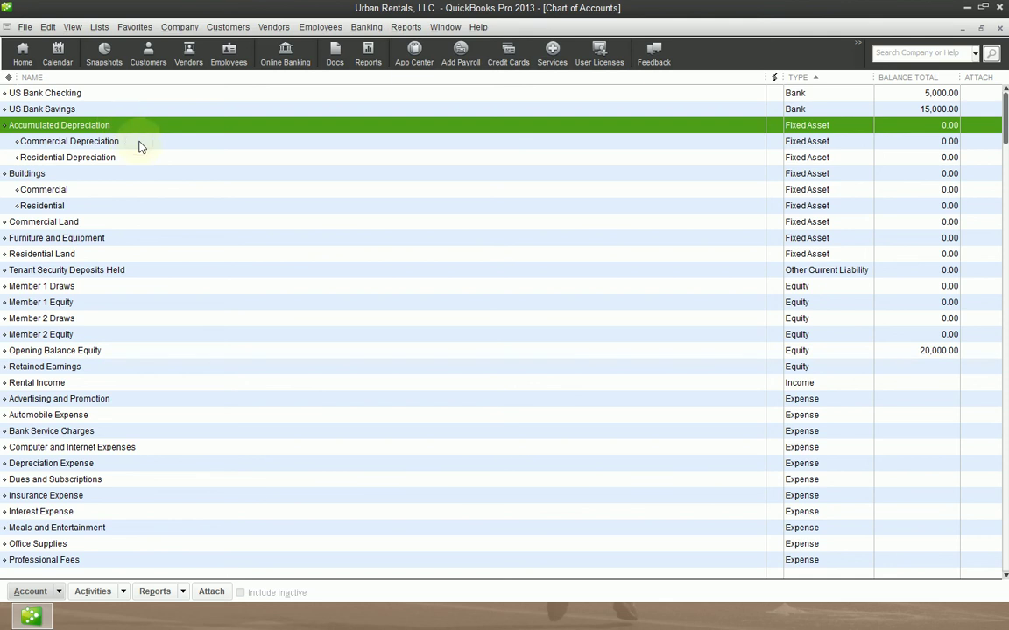
pyautogui.click(137, 145)
pyautogui.click(131, 158)
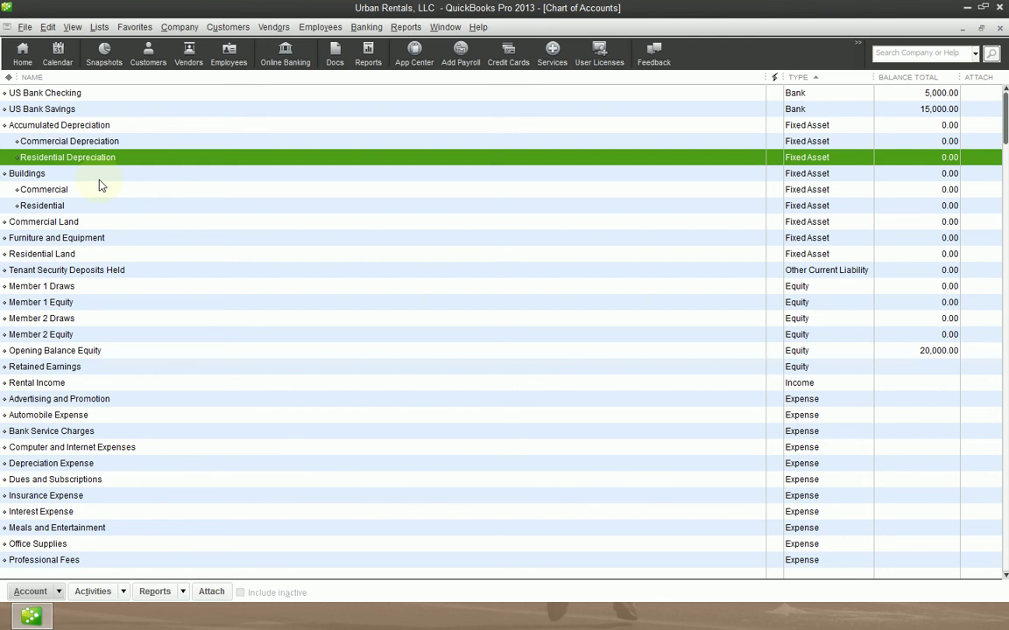
pyautogui.click(48, 178)
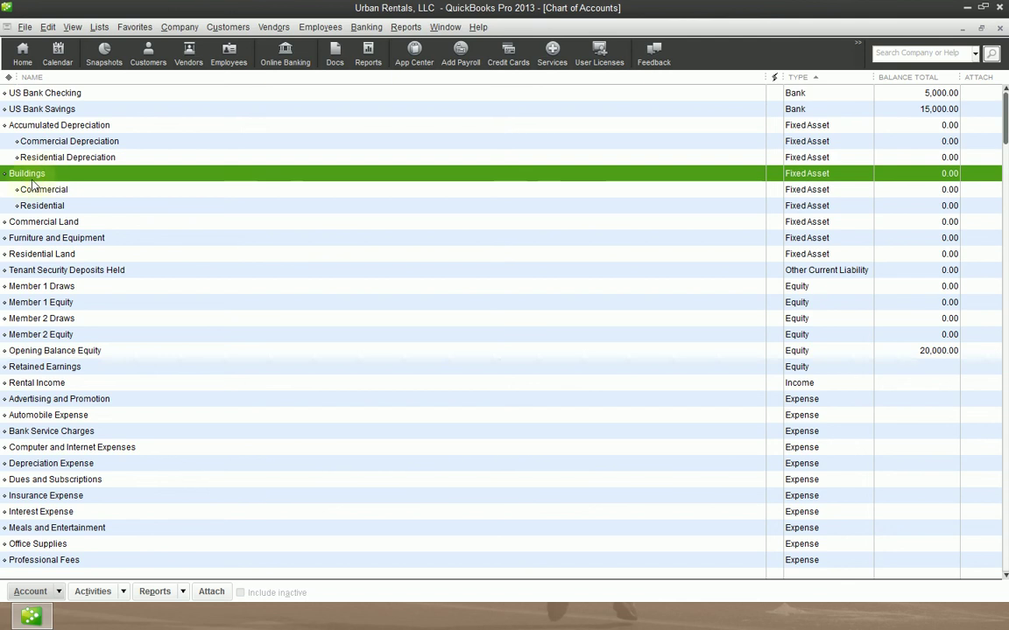
pyautogui.click(112, 126)
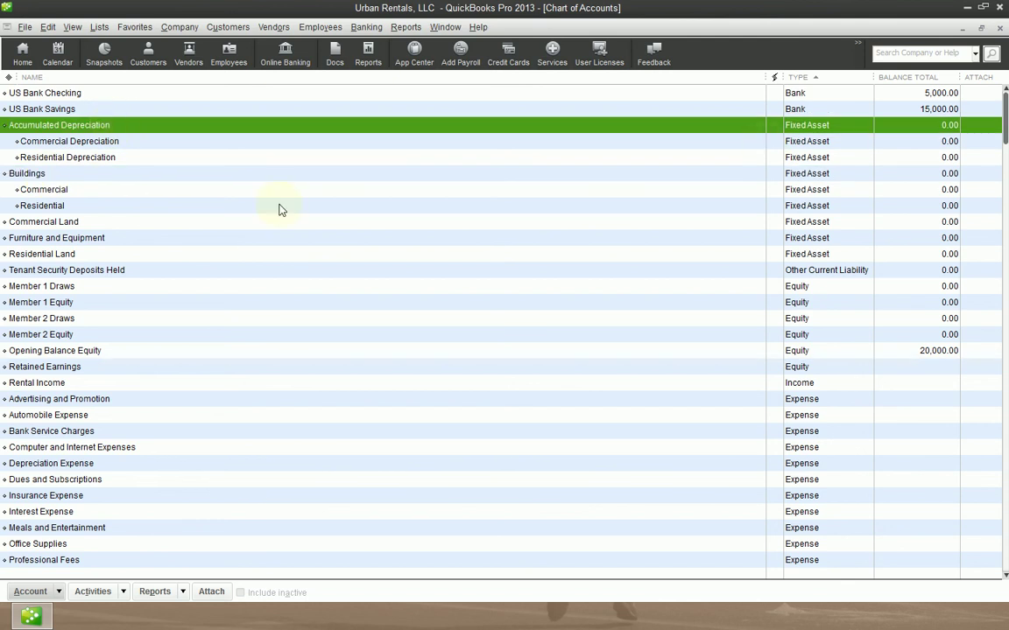
pyautogui.click(44, 173)
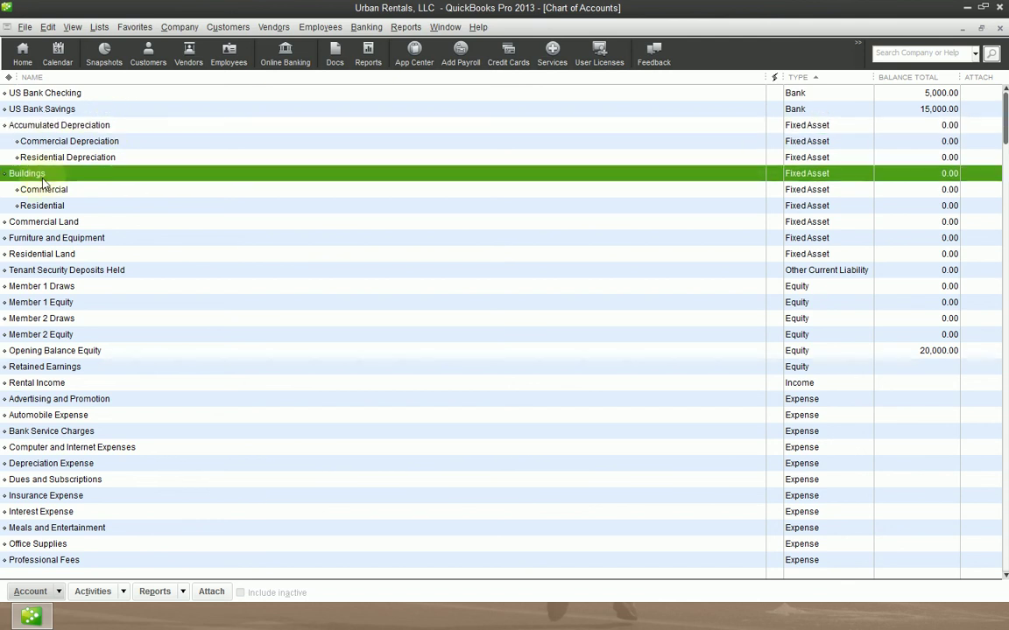
pyautogui.click(88, 204)
pyautogui.click(112, 223)
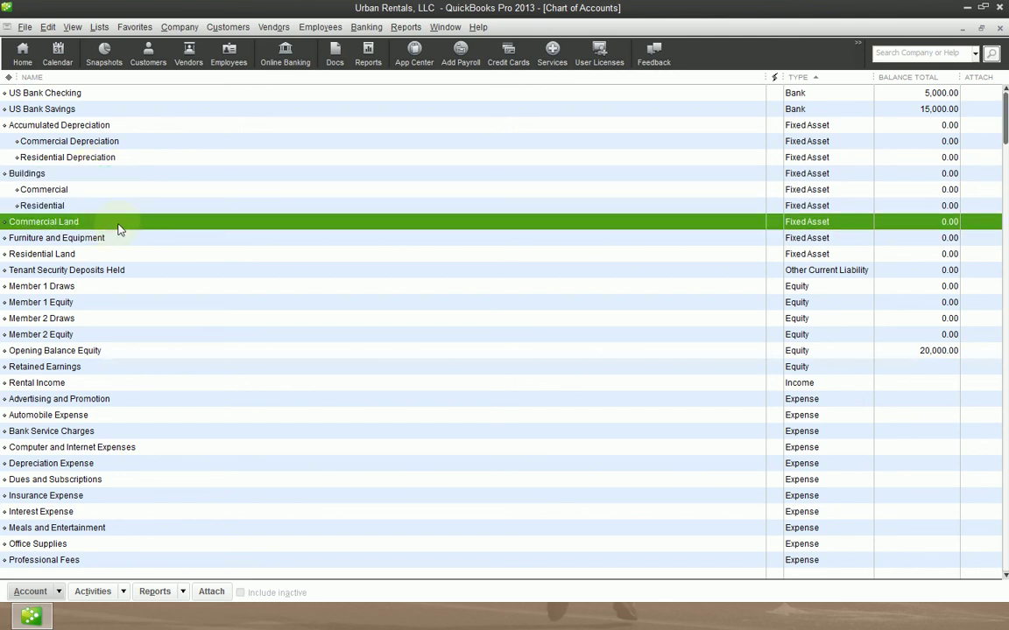
# - Create a new Fixed Asset account named Land and save it
pyautogui.hotkey('ctrl', 'n')
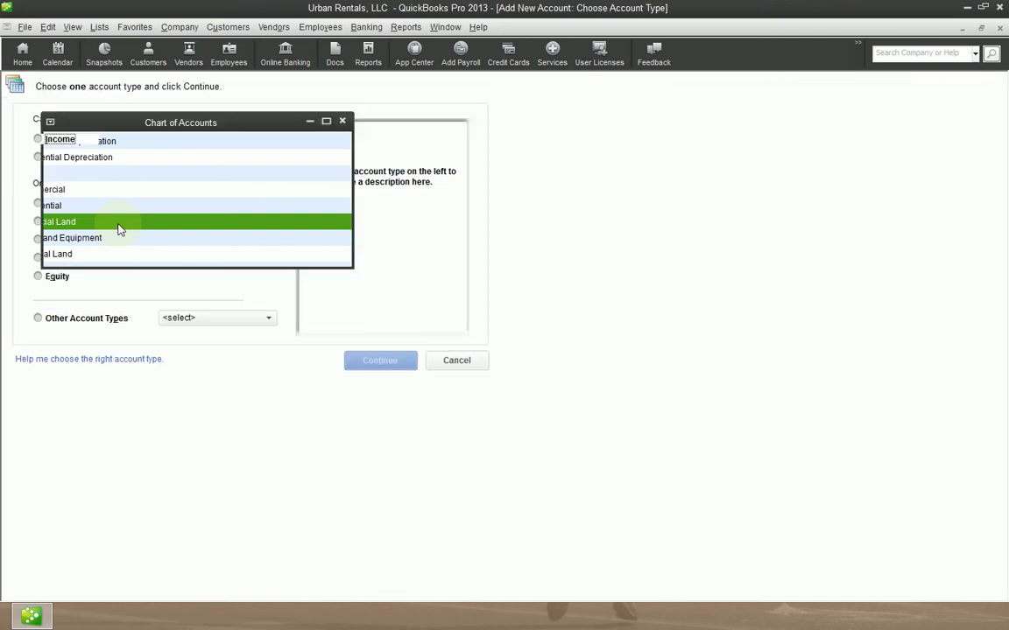
pyautogui.press('space')
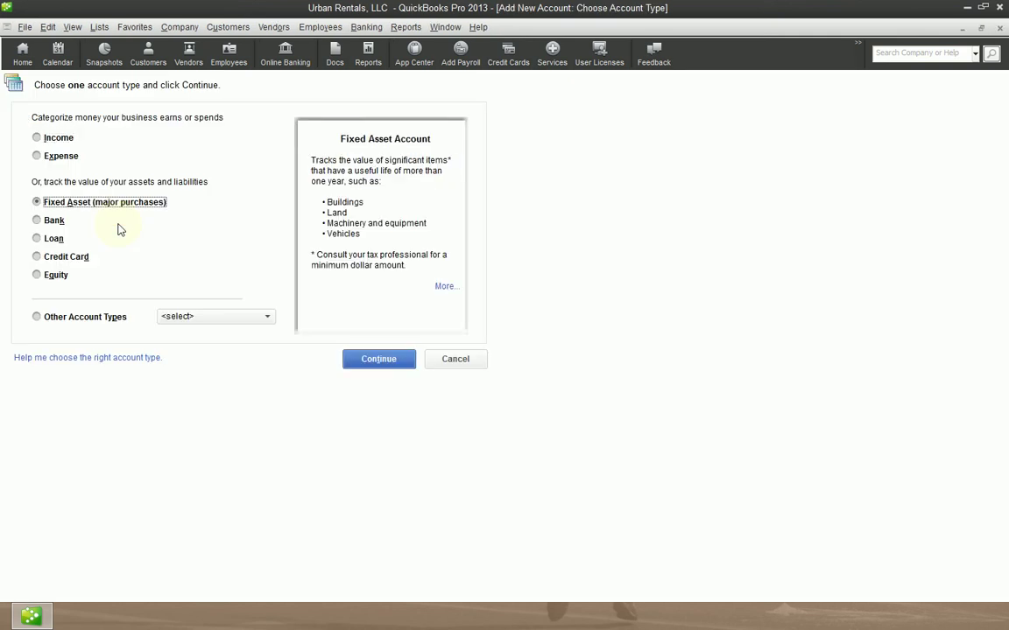
pyautogui.press('Return')
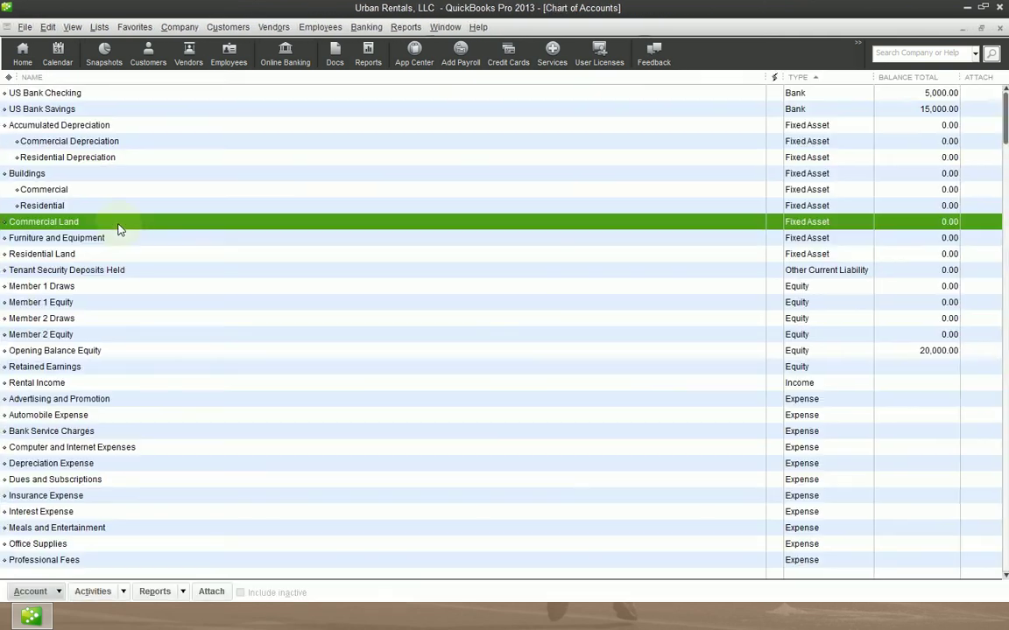
pyautogui.write('Land')
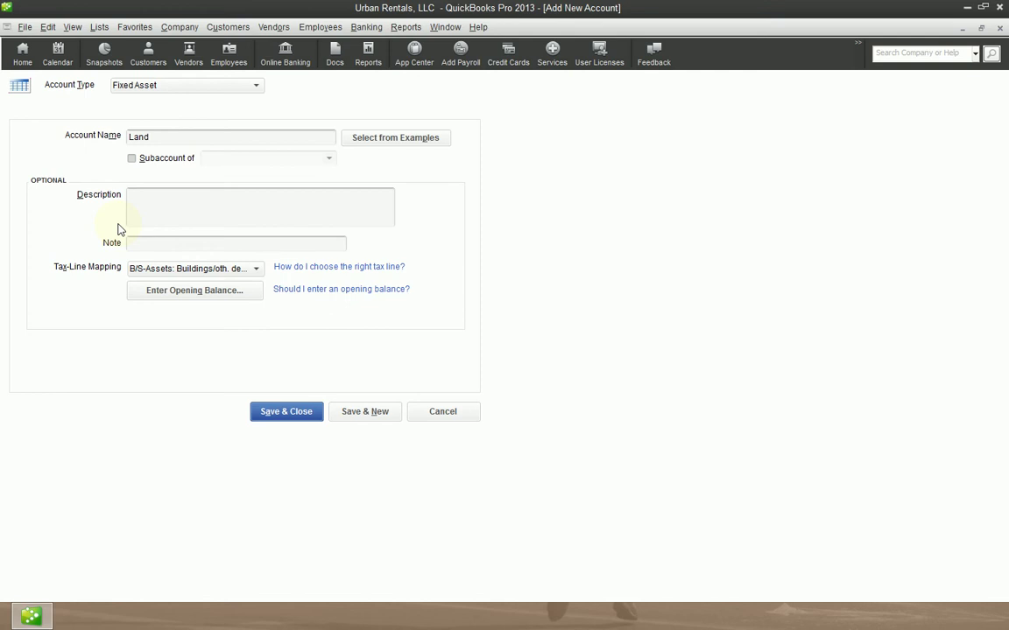
pyautogui.press('Return')
# - Open the Residential Land account for editing and shorten its name to Residential
pyautogui.press('Down')
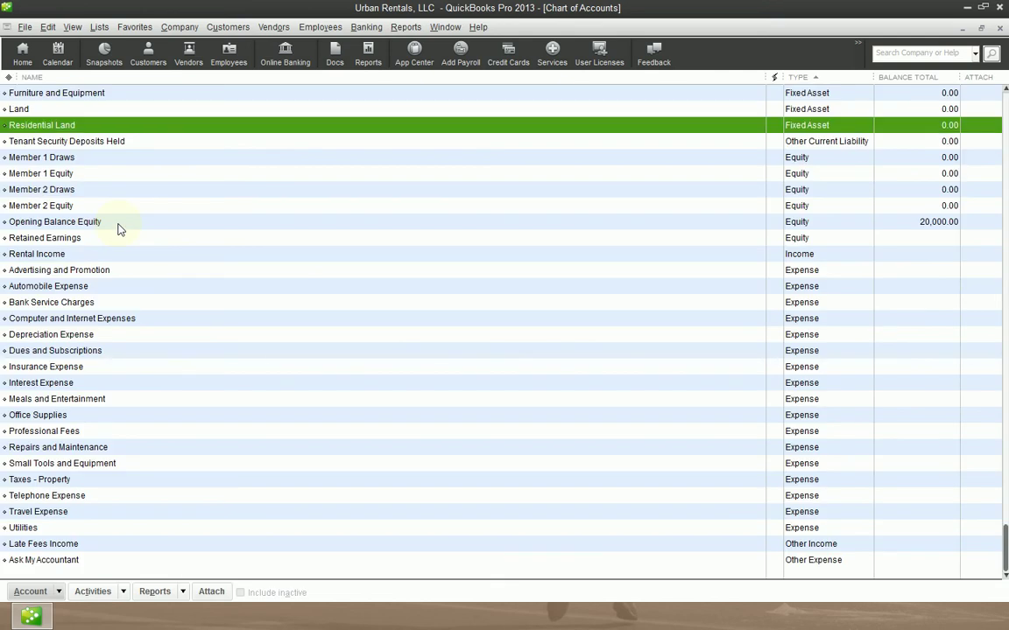
pyautogui.hotkey('ctrl', 'e')
pyautogui.press('End')
pyautogui.press('BackSpace')
pyautogui.press('BackSpace')
pyautogui.press('BackSpace')
pyautogui.press('BackSpace')
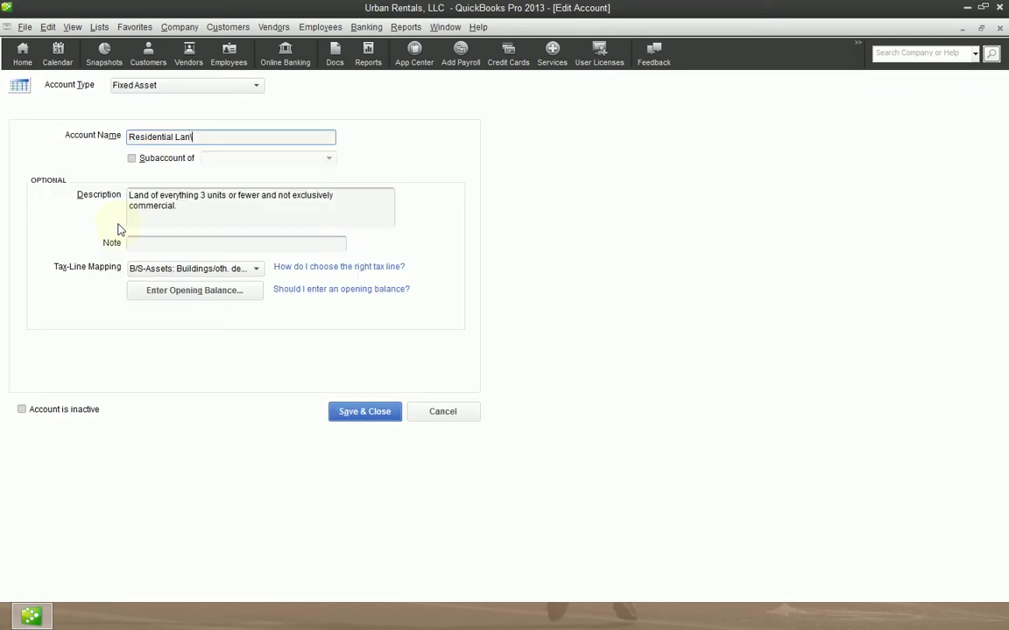
# - Make the renamed Residential account a subaccount of Land and save the change
pyautogui.press('Tab')
pyautogui.press('space')
pyautogui.press('Tab')
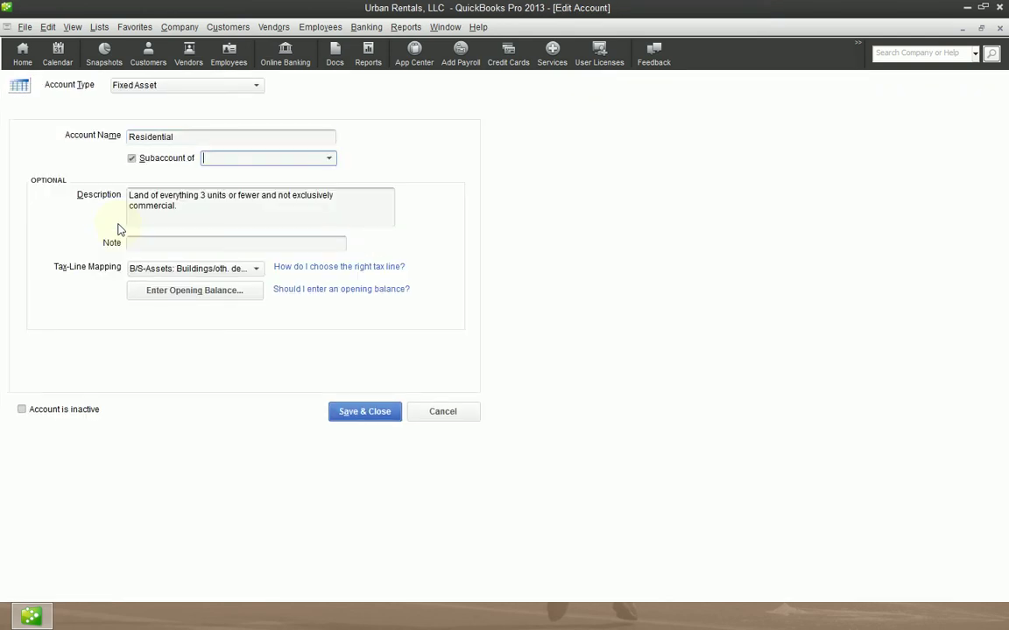
pyautogui.write('k')
pyautogui.press('BackSpace')
pyautogui.write('Land')
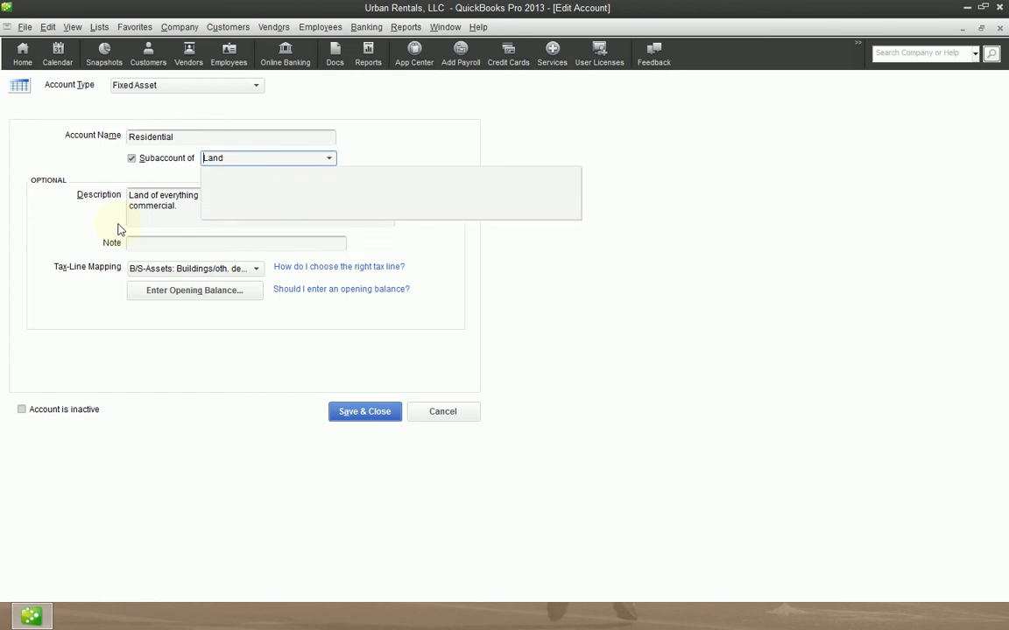
pyautogui.press('Return')
pyautogui.press('Return')
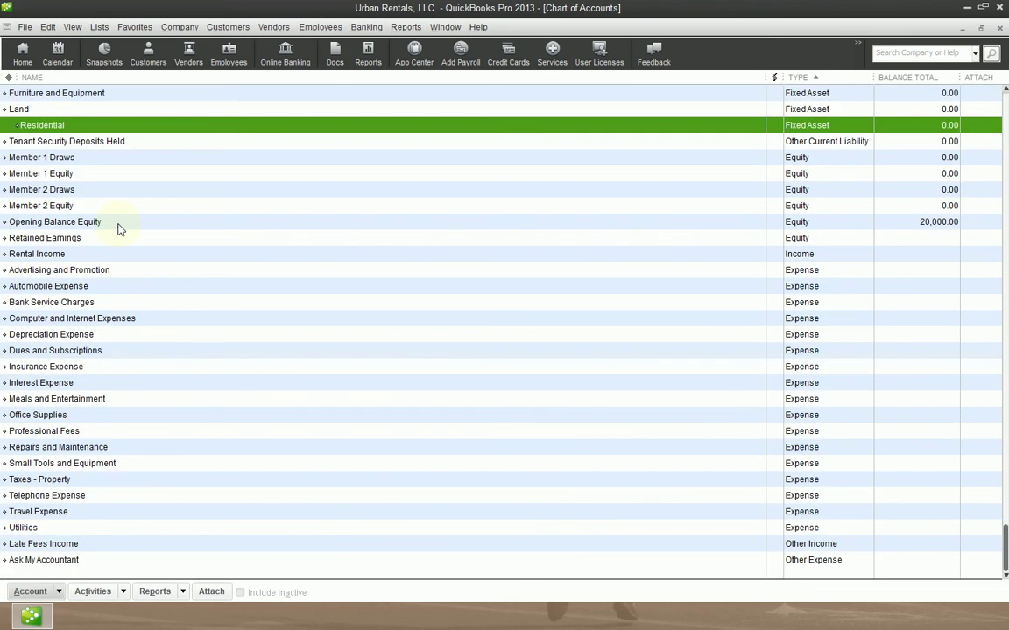
# - Rename the Commercial Land account as Commercial and save the change
pyautogui.press('Up')
pyautogui.press('Up')
pyautogui.press('Up')
pyautogui.press('Down')
pyautogui.press('Down')
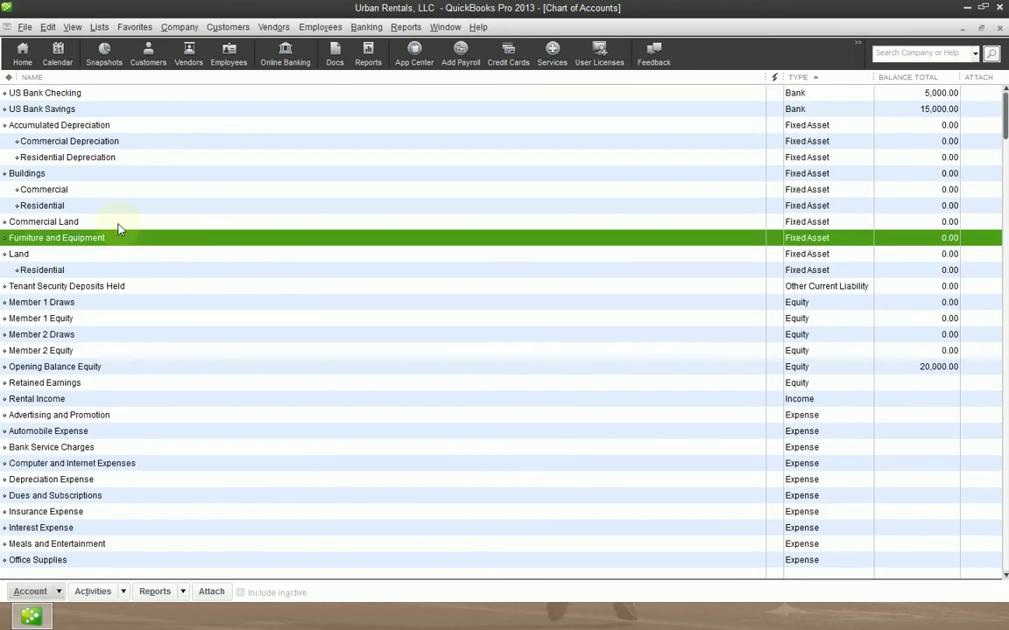
pyautogui.press('Up')
pyautogui.hotkey('ctrl', 'e')
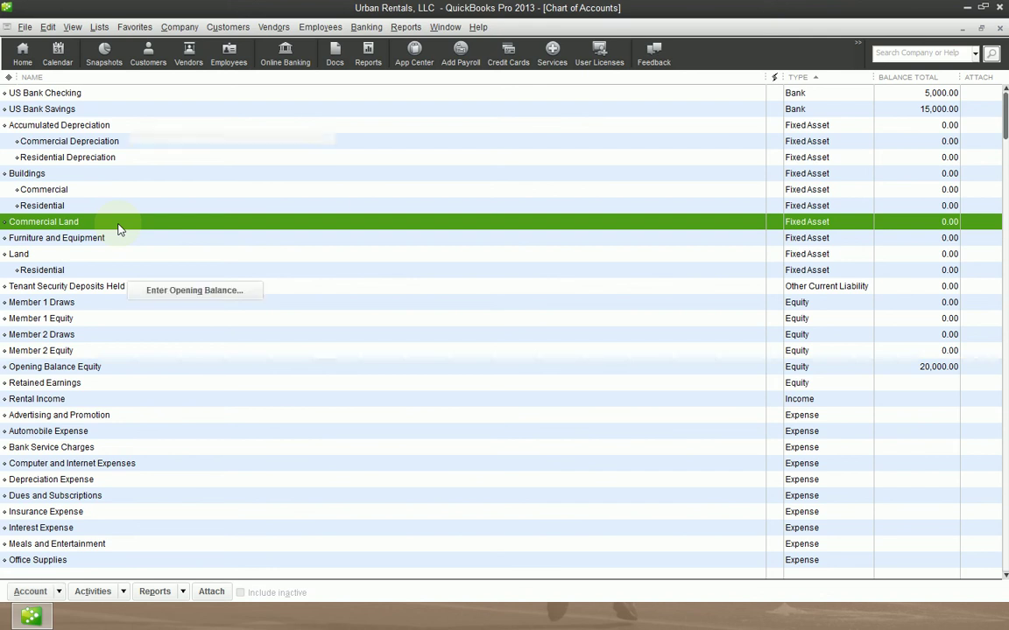
pyautogui.press('End')
pyautogui.press('BackSpace')
pyautogui.press('BackSpace')
pyautogui.press('BackSpace')
pyautogui.press('BackSpace')
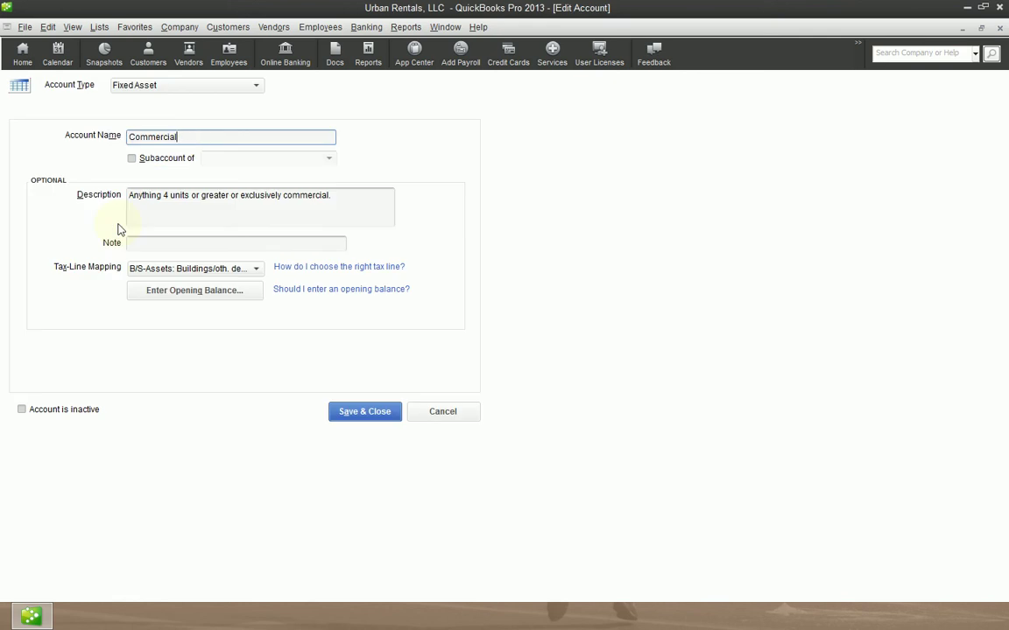
pyautogui.press('Return')
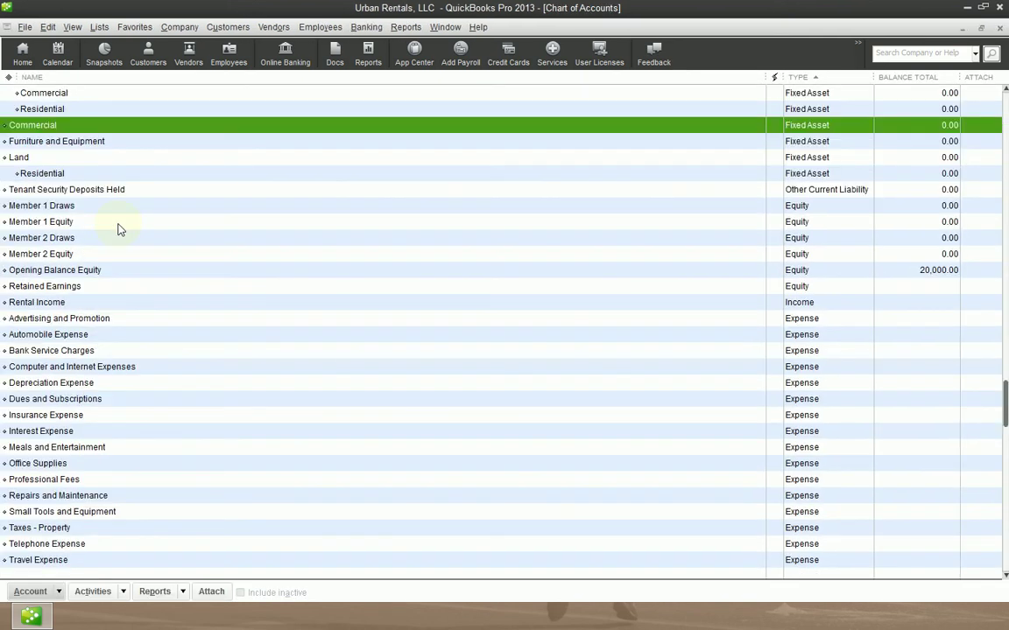
# - Reopen the top-level Commercial account for editing, make it a subaccount of Land, and save the change
pyautogui.hotkey('ctrl', 'e')
pyautogui.press('Tab')
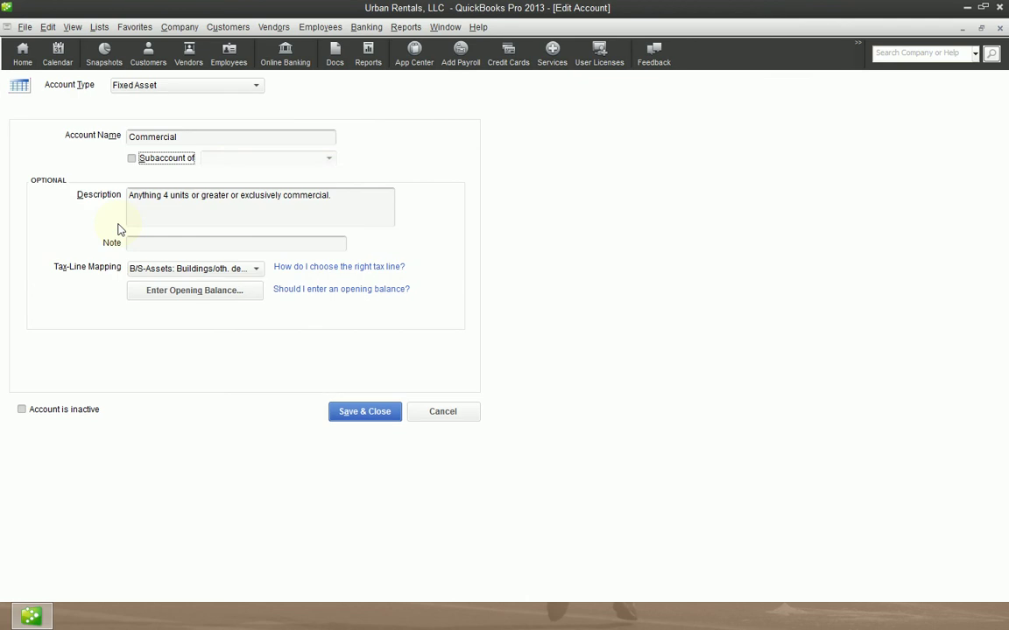
pyautogui.press('space')
pyautogui.press('Tab')
pyautogui.write('La')
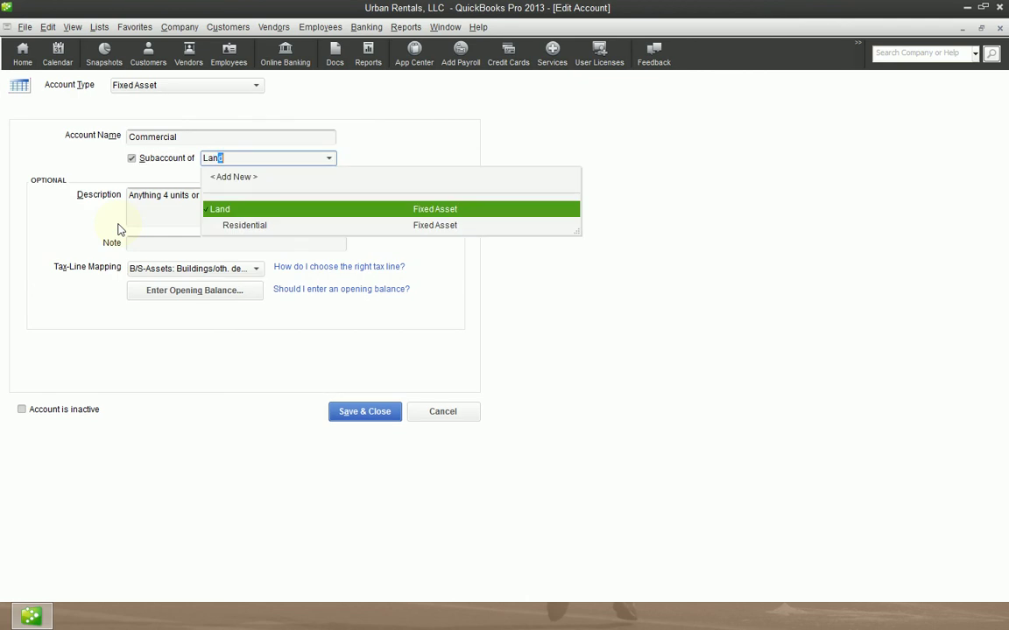
pyautogui.press('Tab')
pyautogui.press('Return')
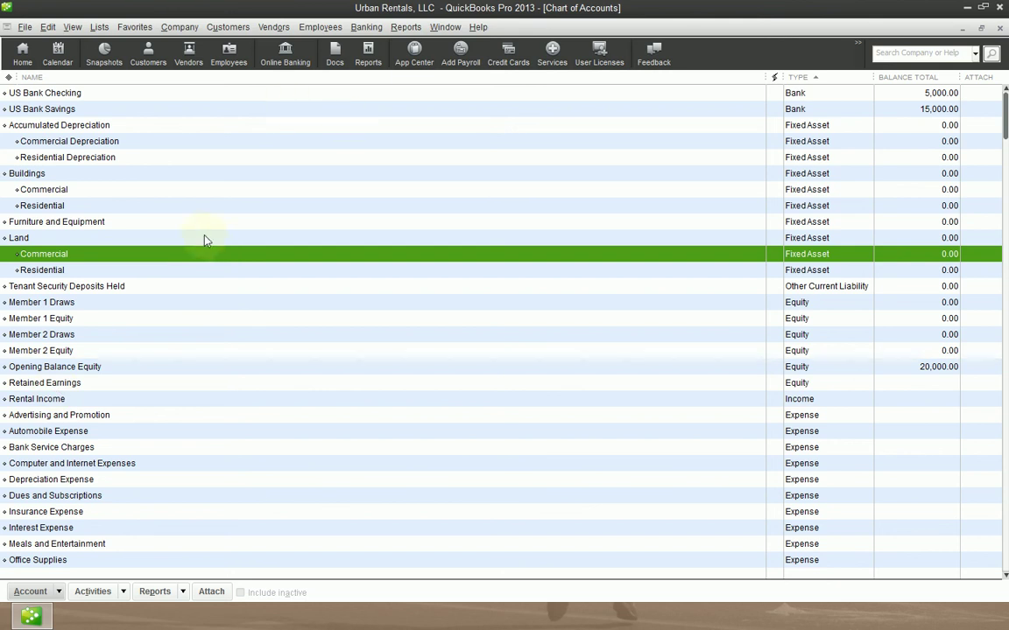
# - Review the commercial and residential subaccounts under Accumulated Depreciation, Buildings and Land, and close the chart of accounts
pyautogui.click(127, 146)
pyautogui.click(95, 175)
pyautogui.click(74, 239)
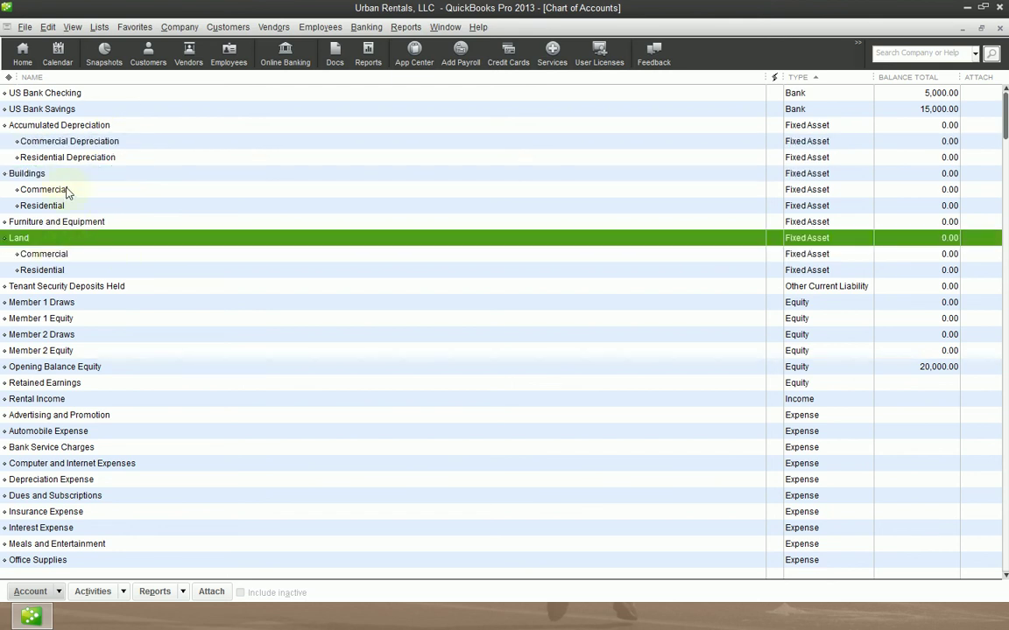
pyautogui.click(66, 191)
pyautogui.click(68, 206)
pyautogui.click(61, 252)
pyautogui.click(68, 267)
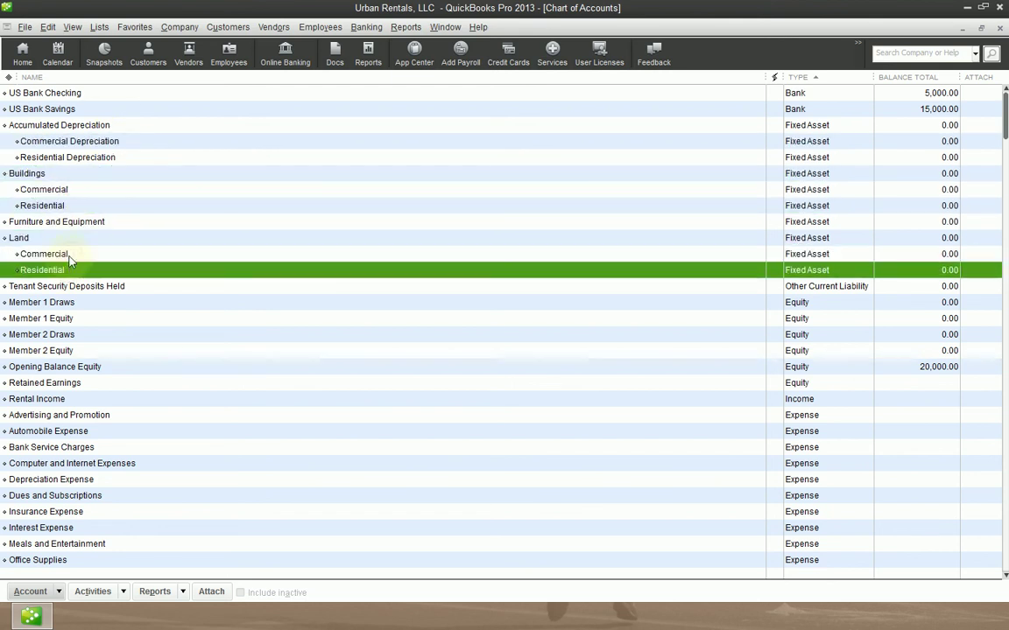
pyautogui.click(70, 257)
pyautogui.click(72, 265)
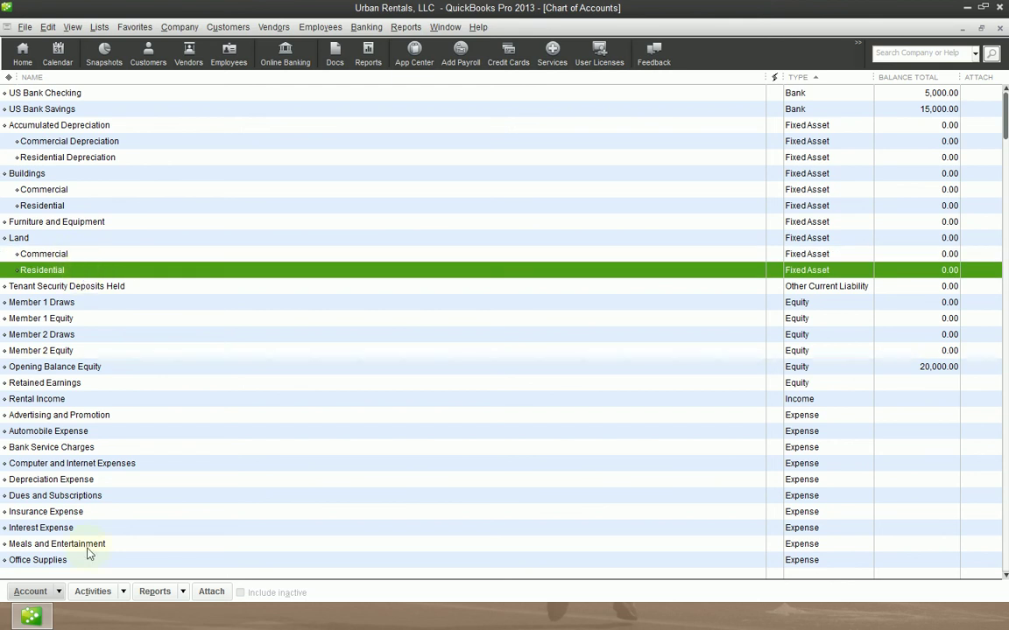
pyautogui.scroll(-1, 166, 510)
pyautogui.scroll(1, 132, 416)
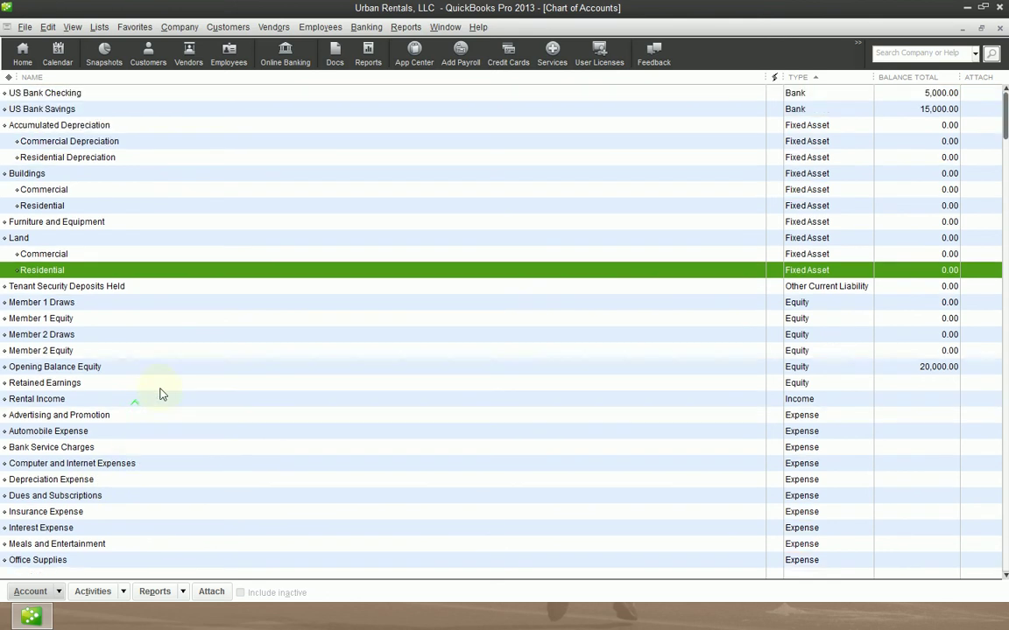
pyautogui.press('Escape')
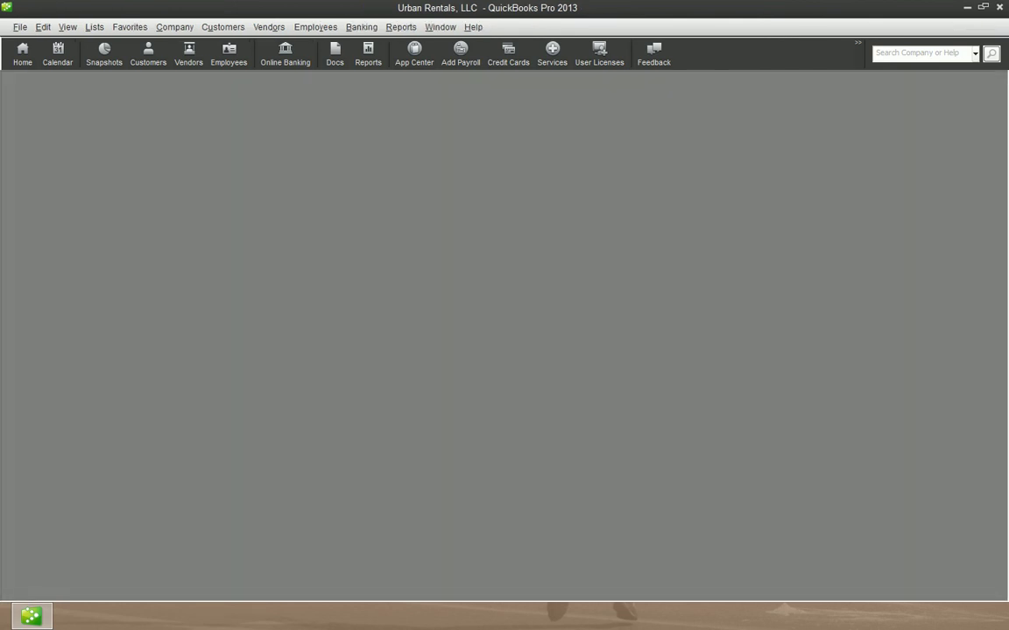